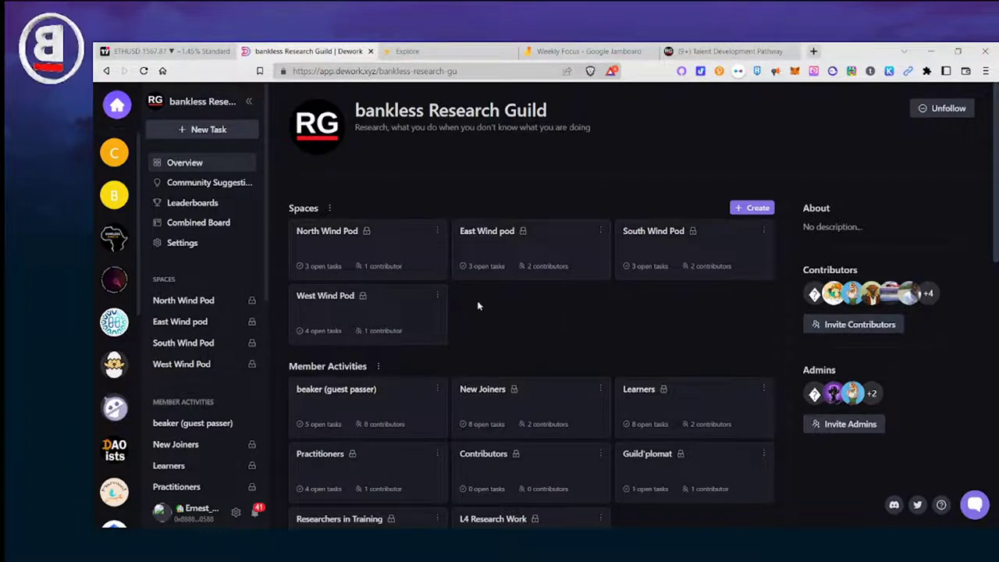
- Scroll through the Research Guild overview to find the North Wind Pod card
scroll(647, 327, "down", 3)
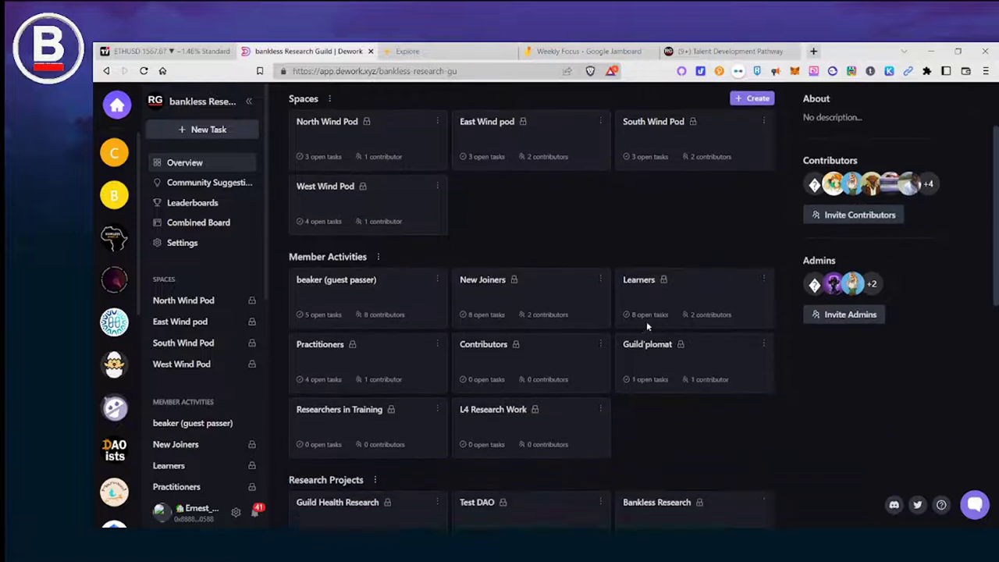
scroll(647, 326, "down", 2)
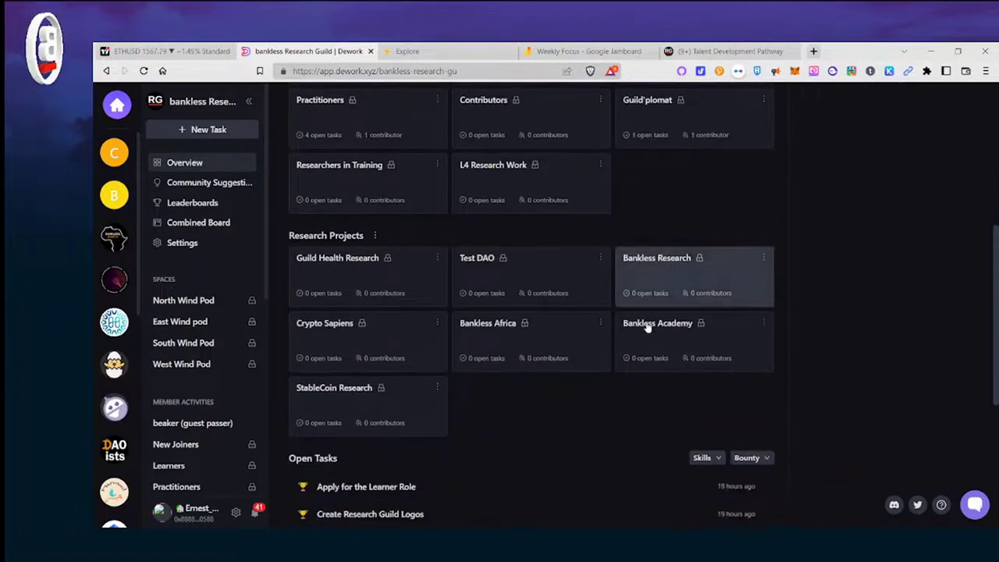
scroll(648, 326, "down", 2)
scroll(647, 326, "up", 4)
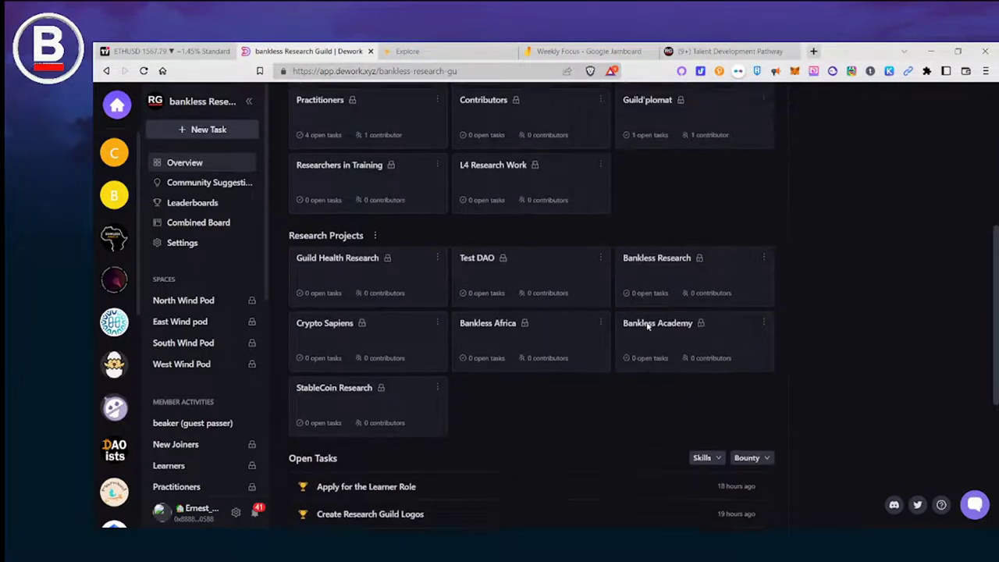
scroll(647, 327, "up", 3)
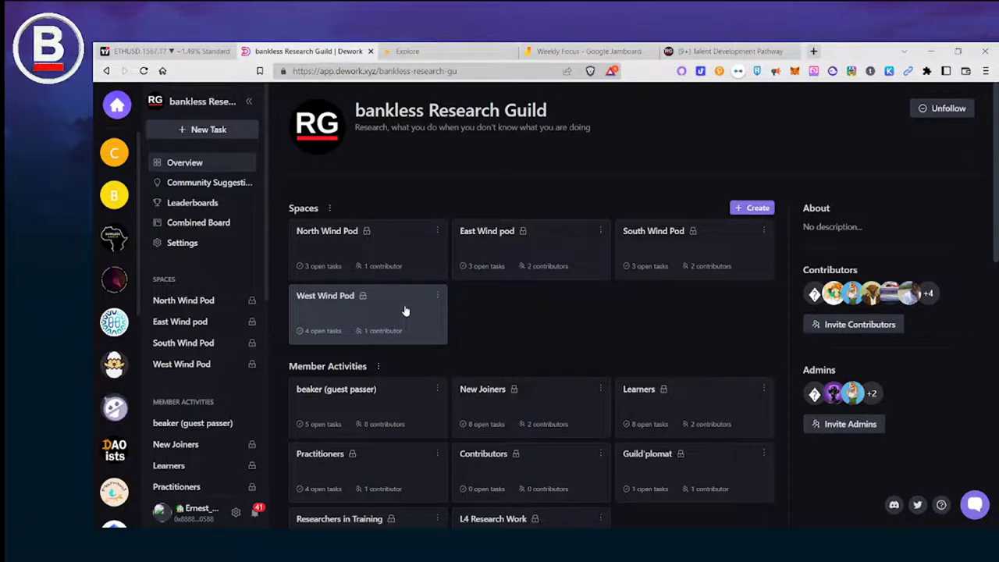
left_click(384, 239)
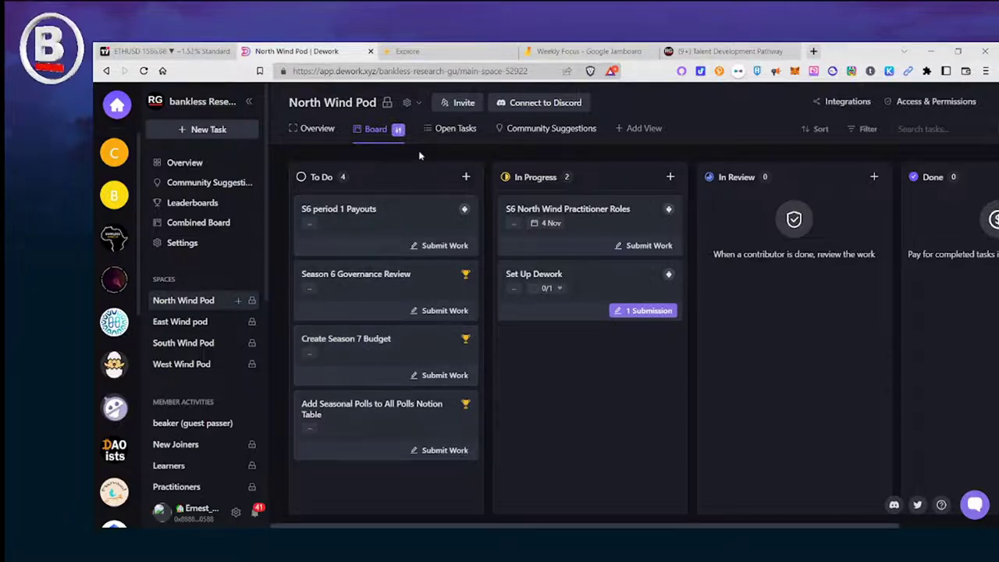
left_click(408, 103)
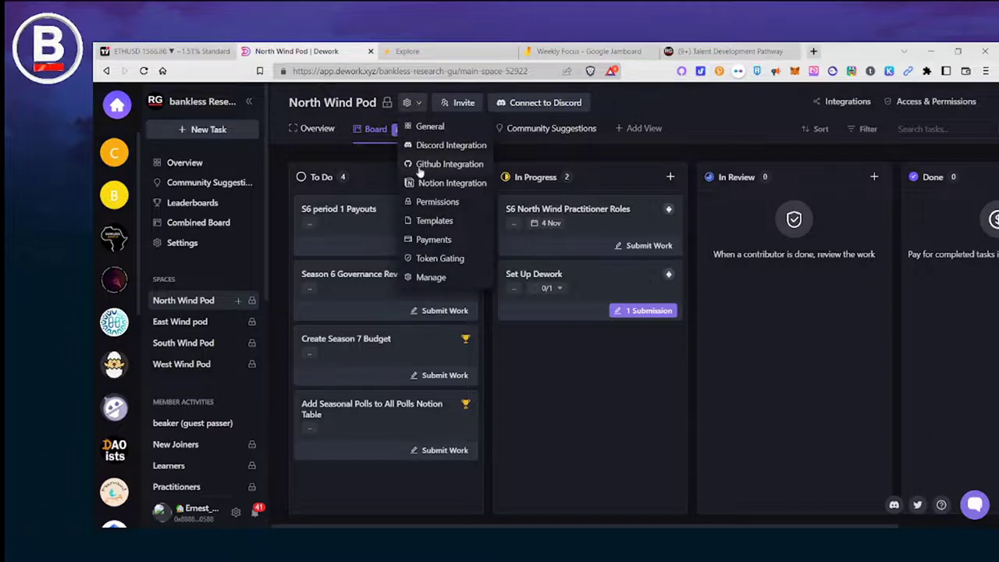
left_click(424, 223)
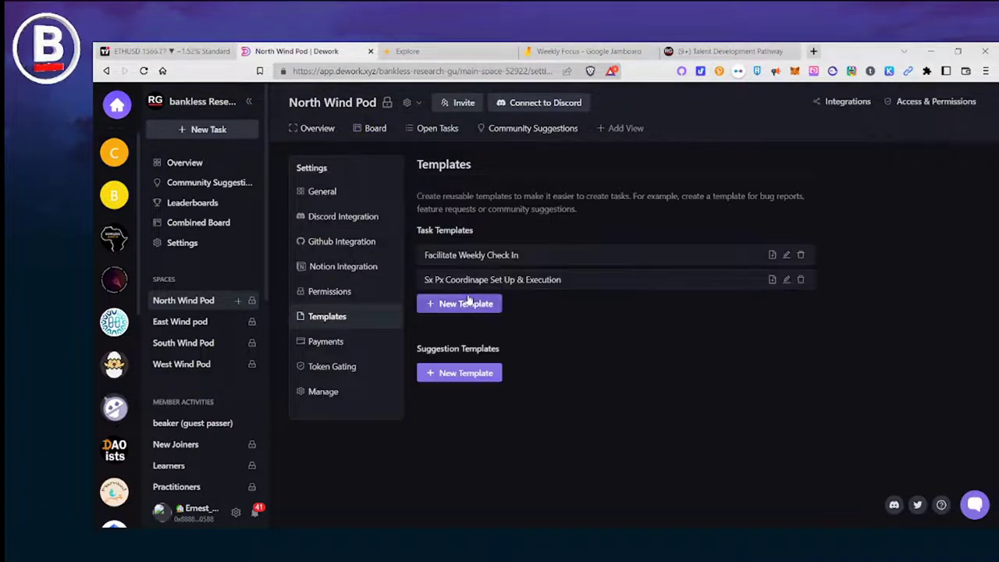
left_click_drag(426, 255, 532, 268)
left_click_drag(458, 279, 568, 278)
left_click(575, 320)
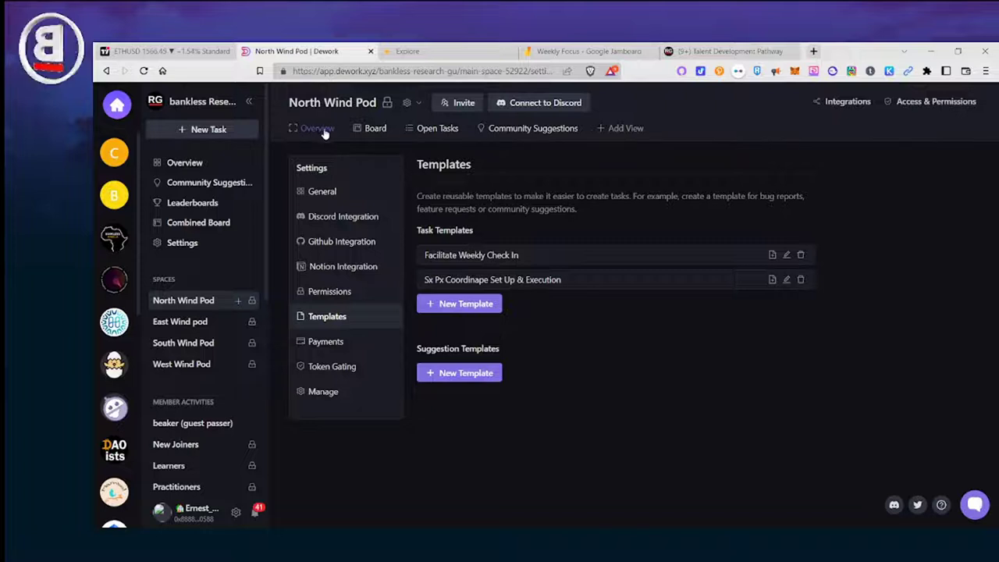
left_click(361, 129)
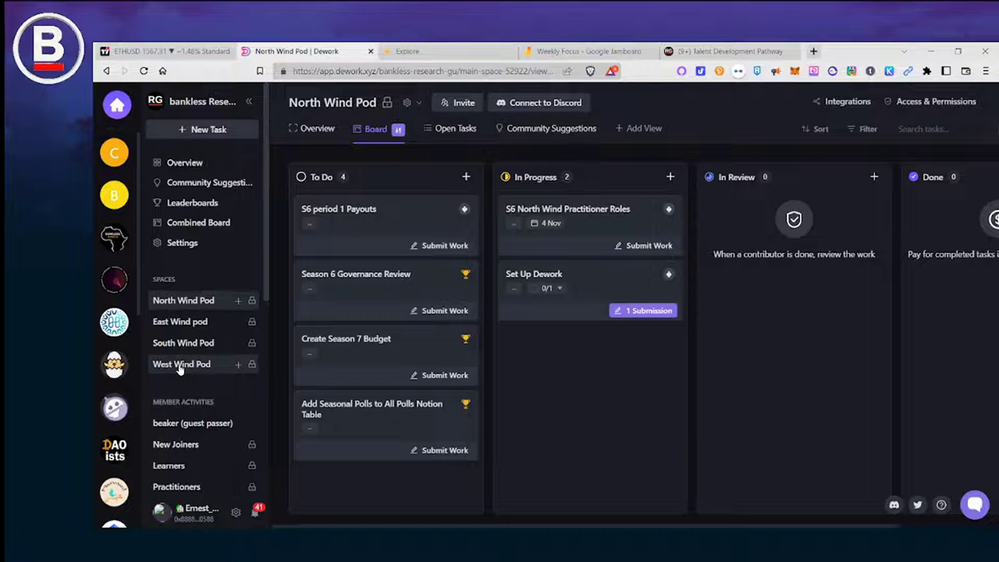
- Scroll through the North Wind Pod board and the sidebar
scroll(179, 367, "down", 1)
scroll(171, 356, "down", 1)
scroll(178, 344, "up", 2)
scroll(190, 361, "down", 1)
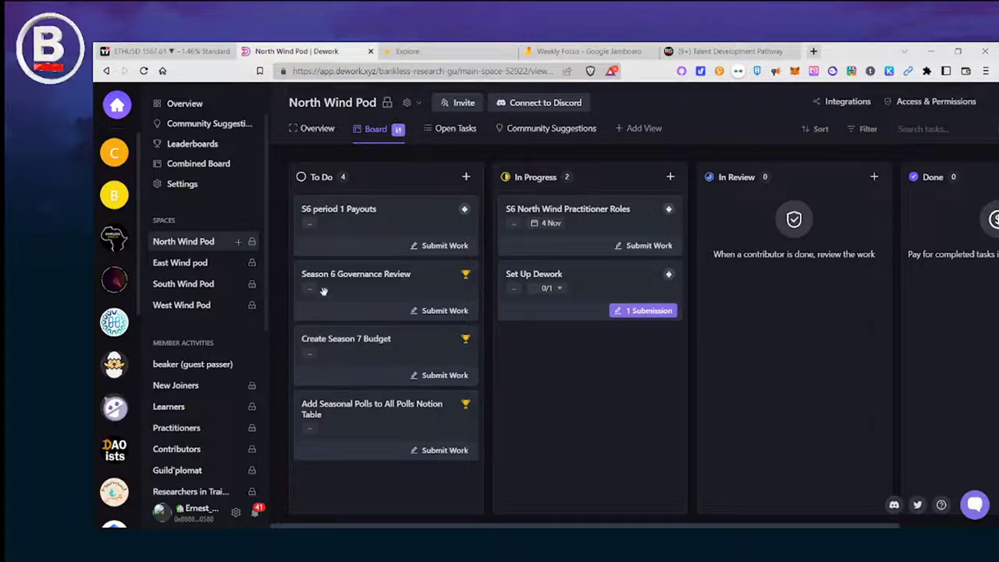
scroll(195, 282, "down", 1)
scroll(185, 275, "down", 1)
scroll(198, 206, "up", 3)
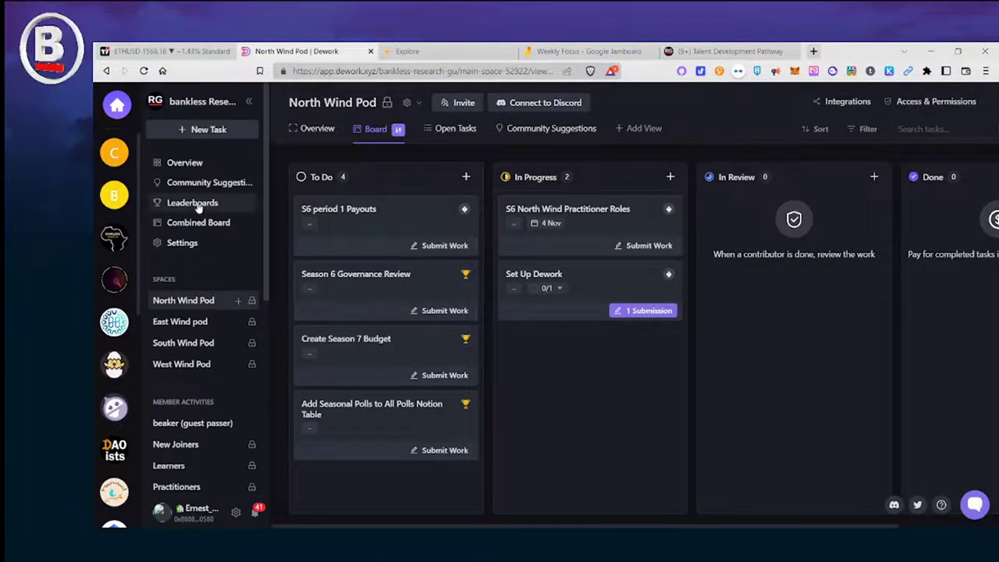
- Return to the guild overview and scroll through its spaces and sidebar
left_click(188, 164)
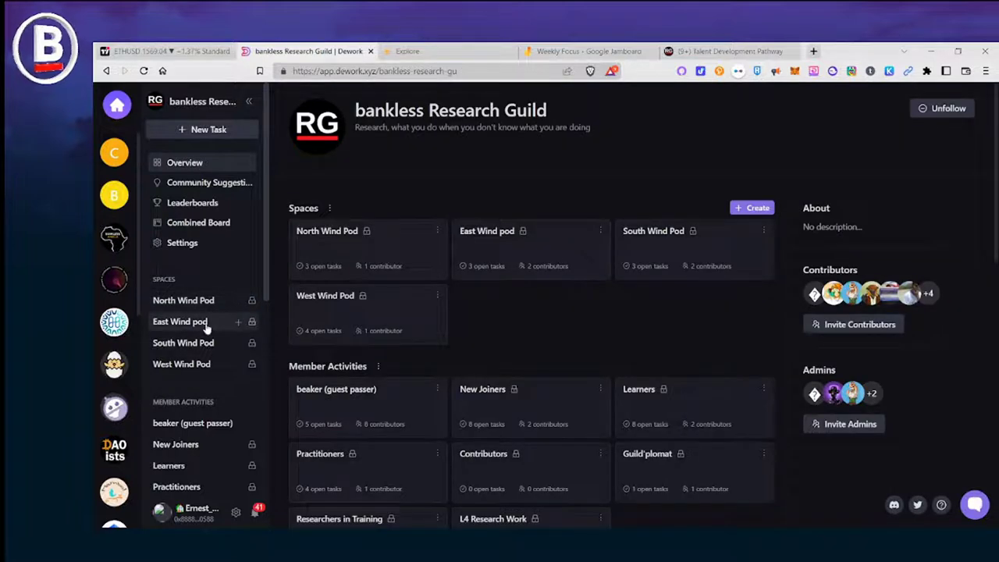
scroll(201, 333, "down", 3)
scroll(201, 333, "up", 3)
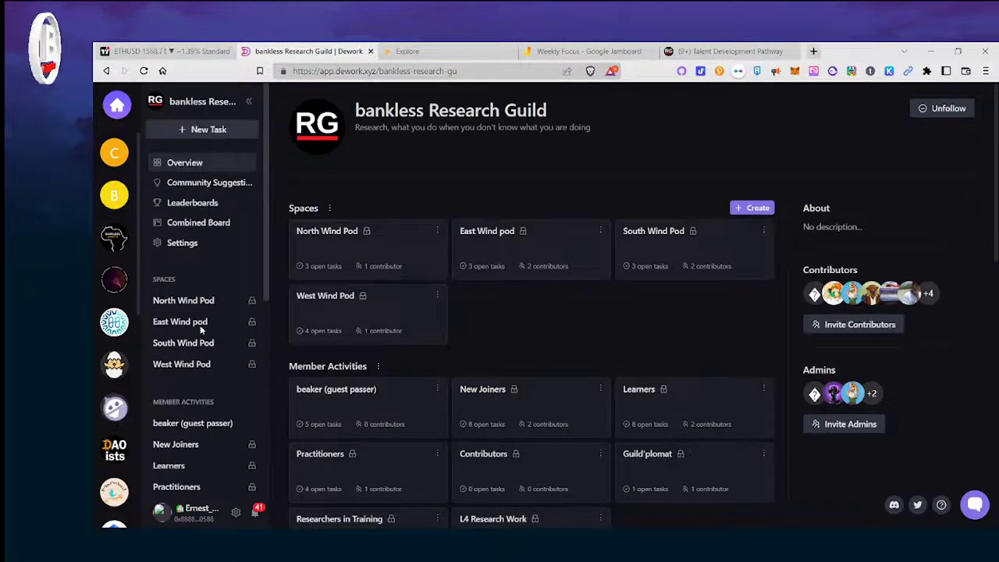
scroll(224, 341, "down", 1)
scroll(224, 342, "down", 2)
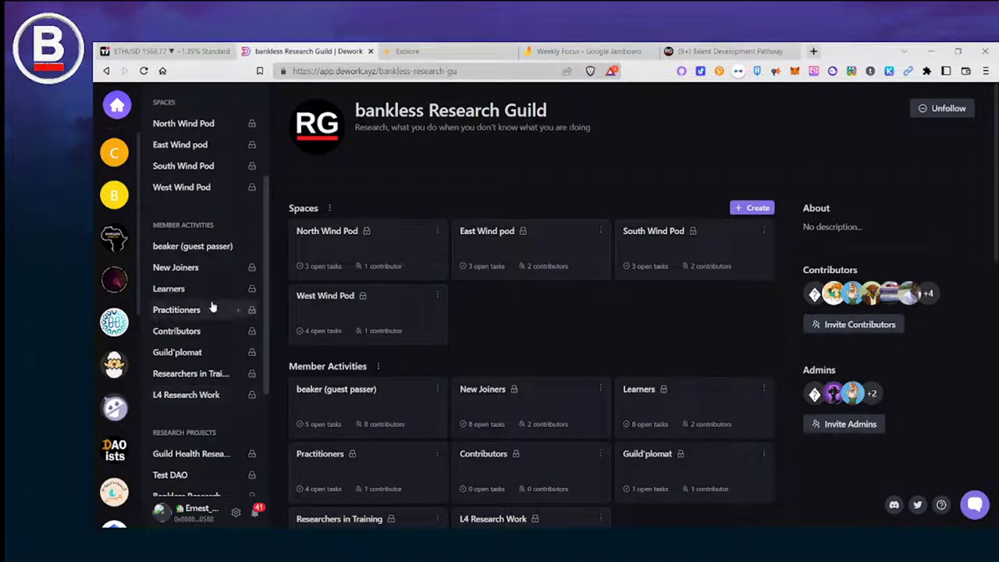
scroll(212, 307, "down", 3)
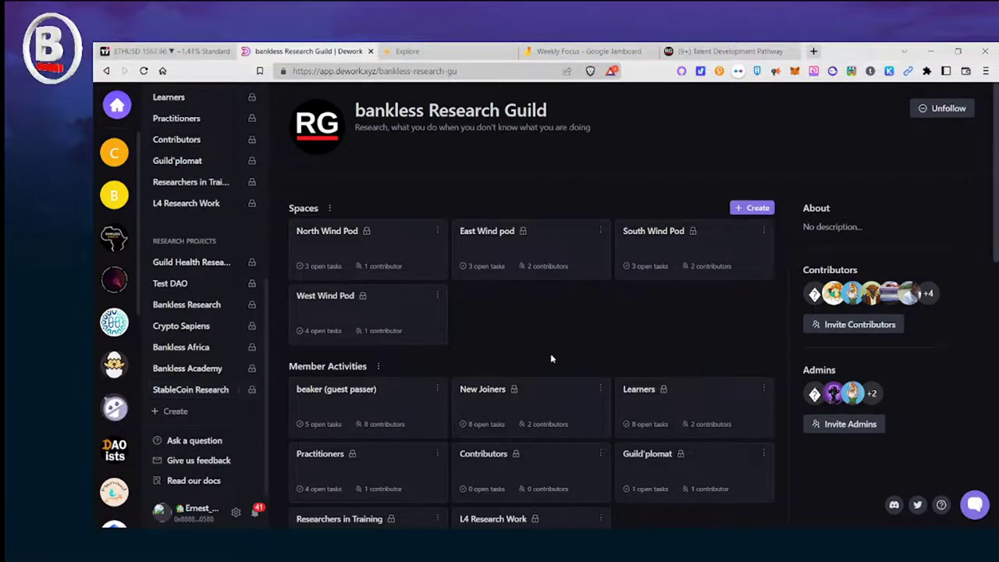
scroll(551, 358, "down", 5)
scroll(551, 358, "down", 2)
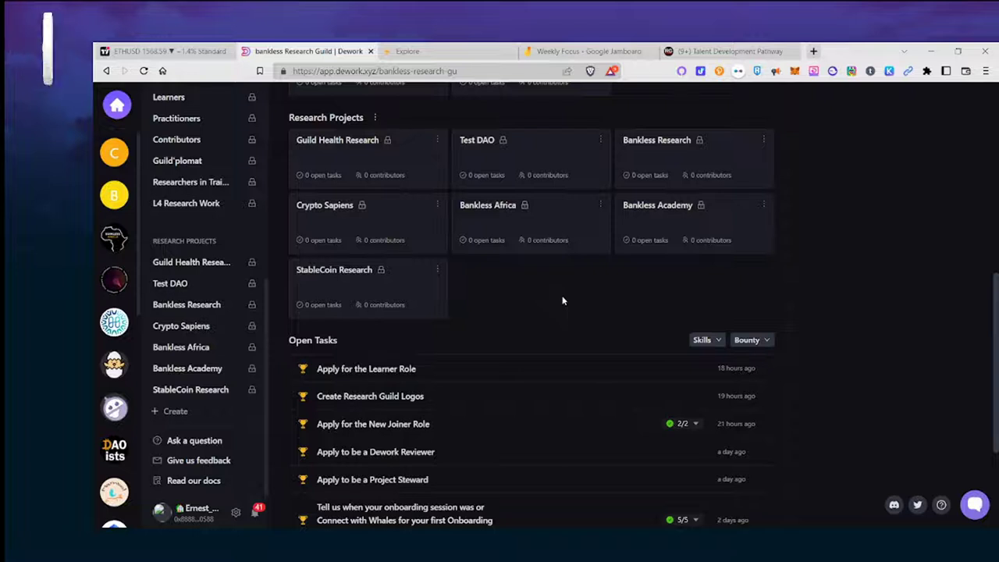
scroll(563, 301, "up", 1)
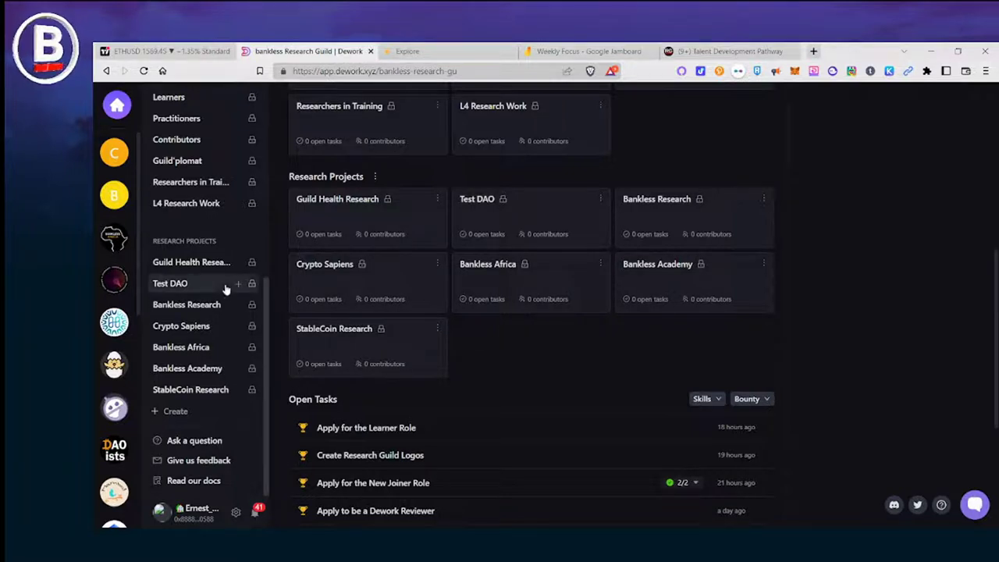
scroll(206, 289, "up", 5)
scroll(174, 231, "up", 3)
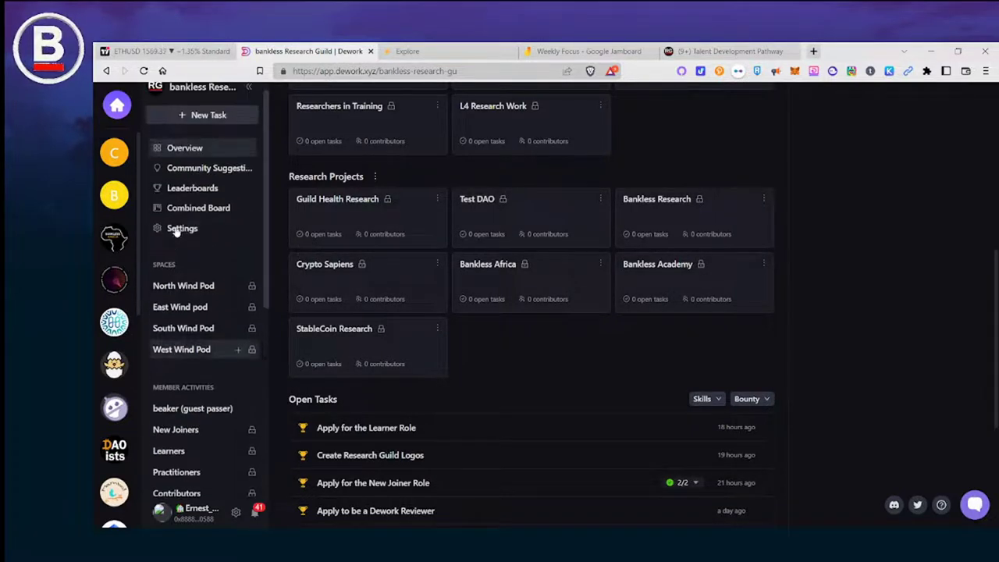
- Open the Roles page of Organization Settings and scroll through the role list
left_click(180, 229)
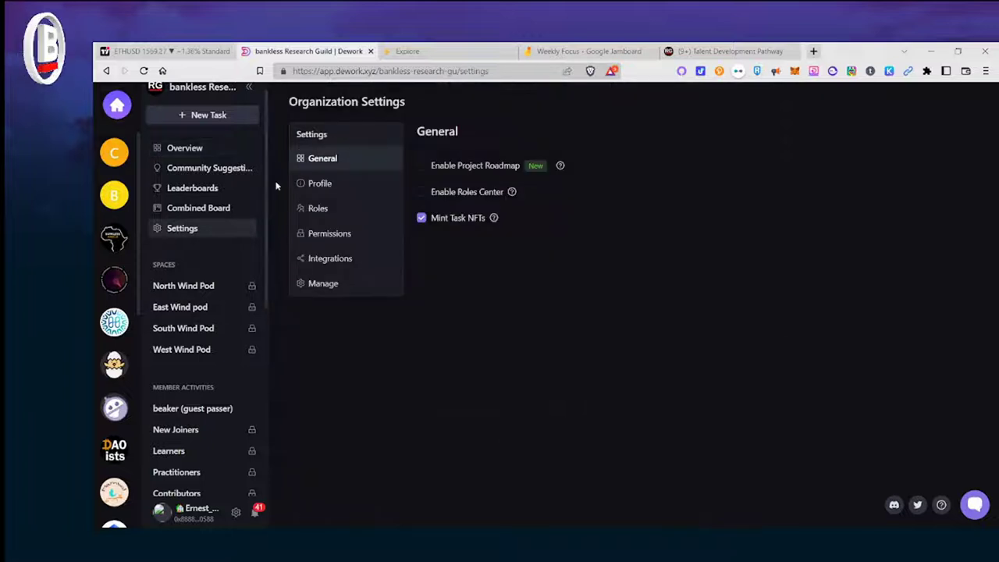
left_click(327, 210)
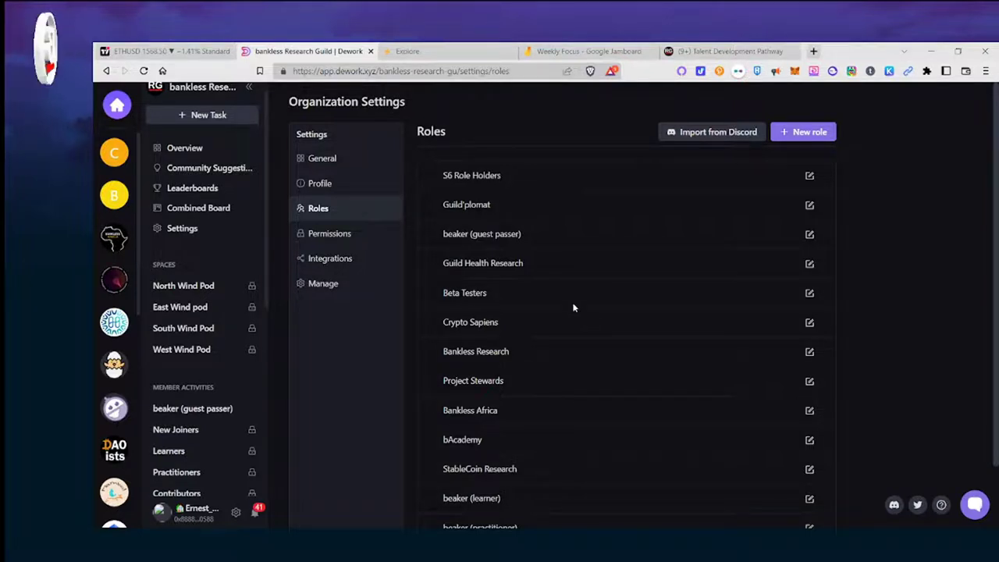
scroll(573, 308, "down", 1)
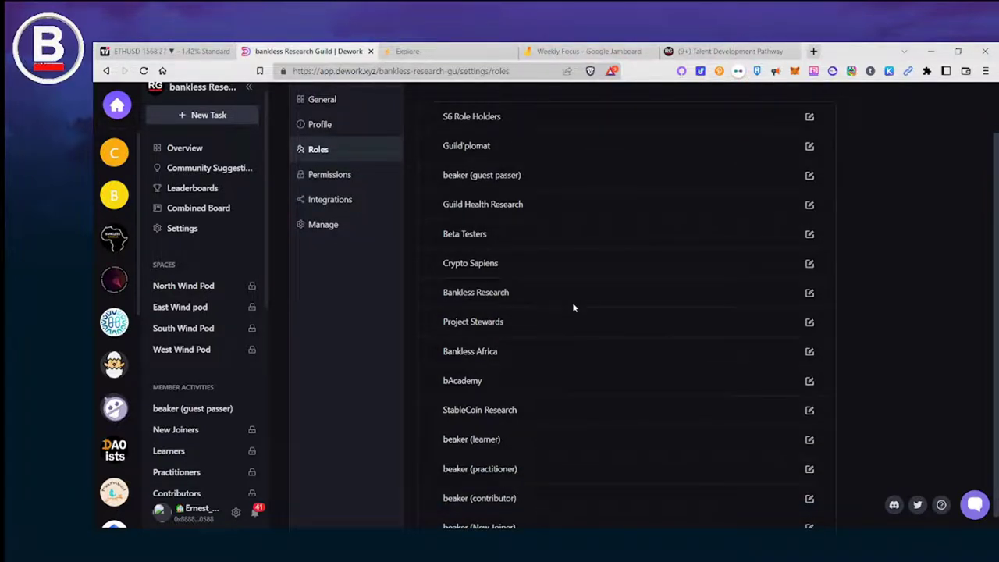
scroll(573, 307, "down", 1)
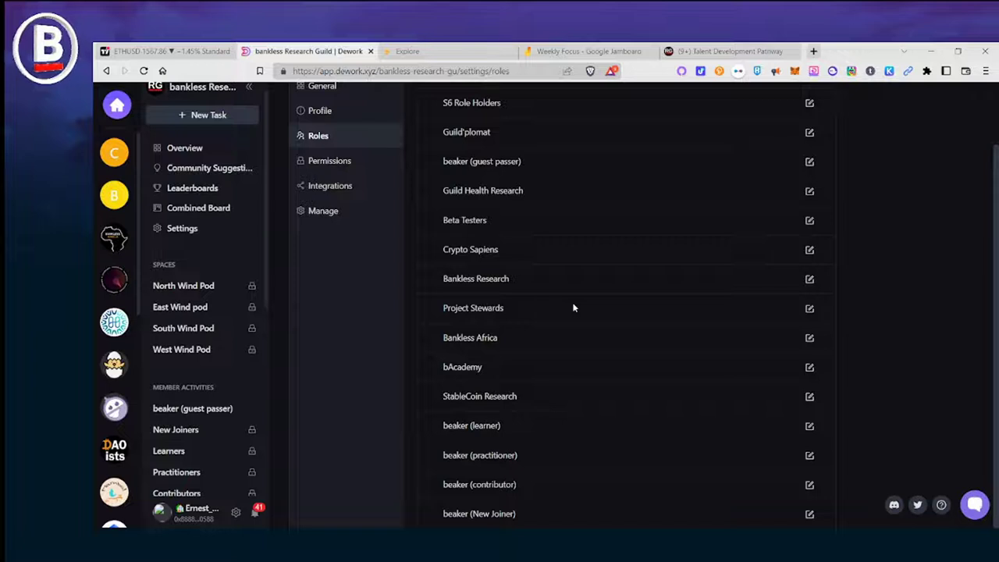
scroll(573, 307, "up", 3)
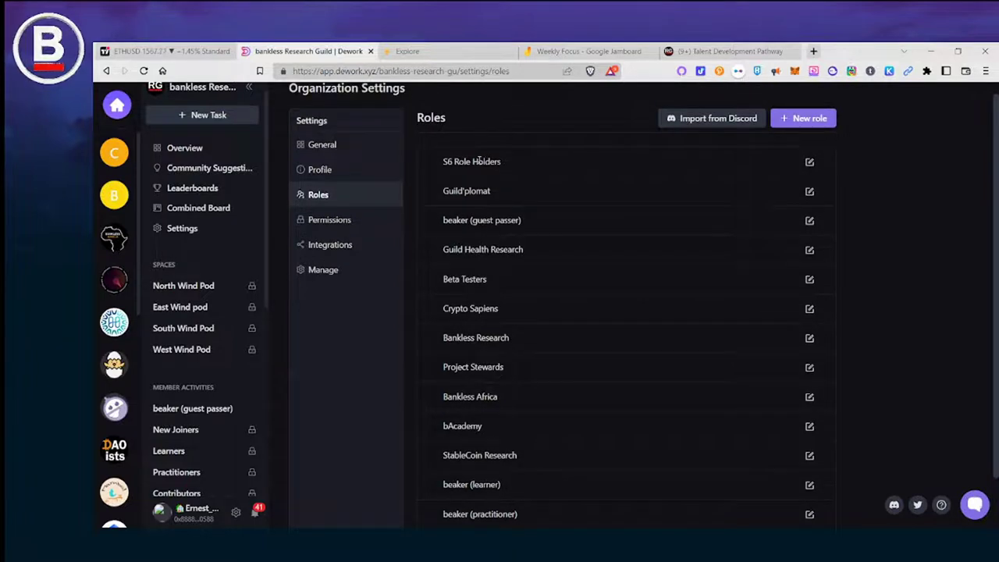
left_click_drag(462, 161, 507, 165)
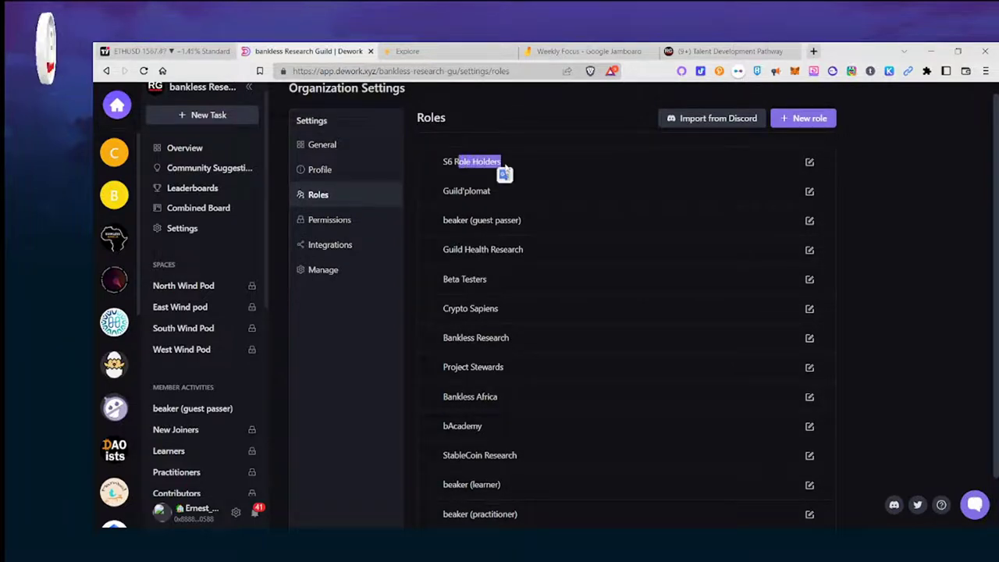
left_click_drag(444, 192, 496, 198)
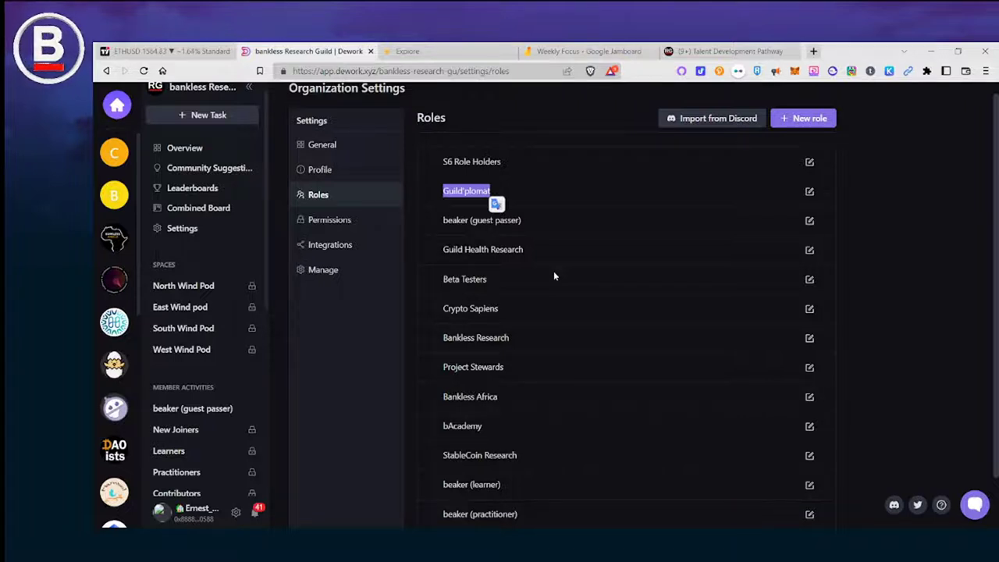
- Highlight the beaker (guest passer), Guild Health Research and Beta Testers role names
left_click(550, 225)
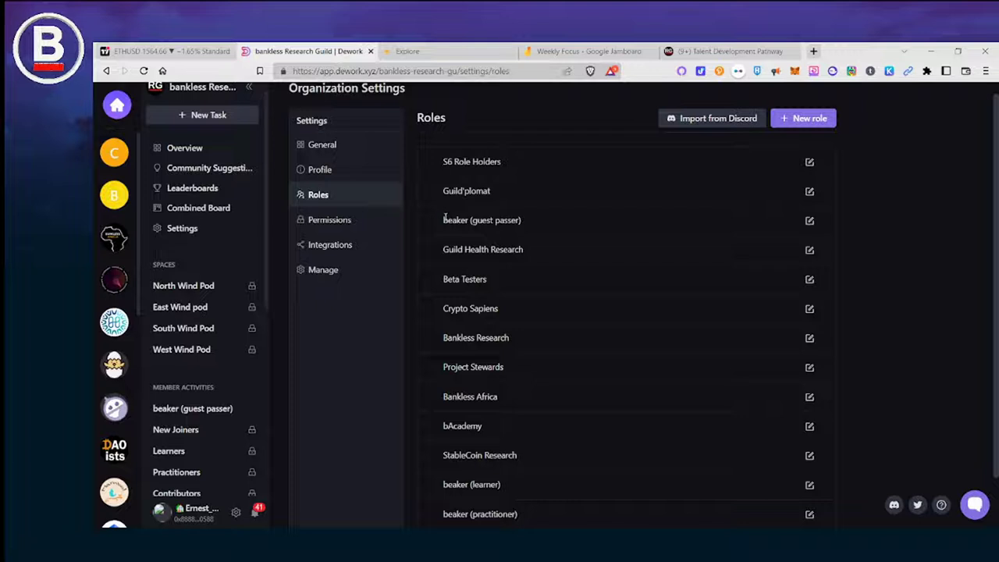
left_click_drag(444, 220, 537, 220)
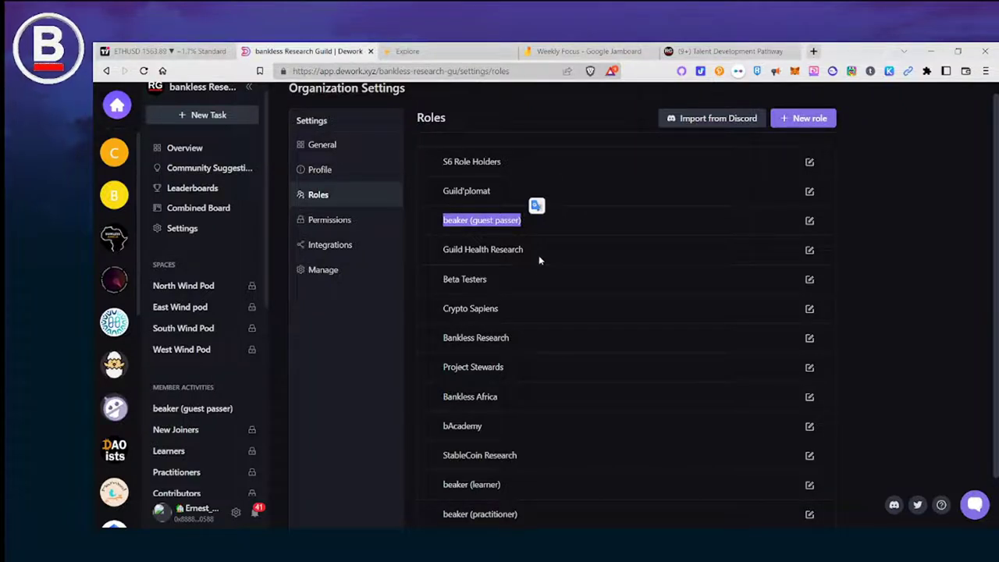
left_click_drag(442, 249, 544, 255)
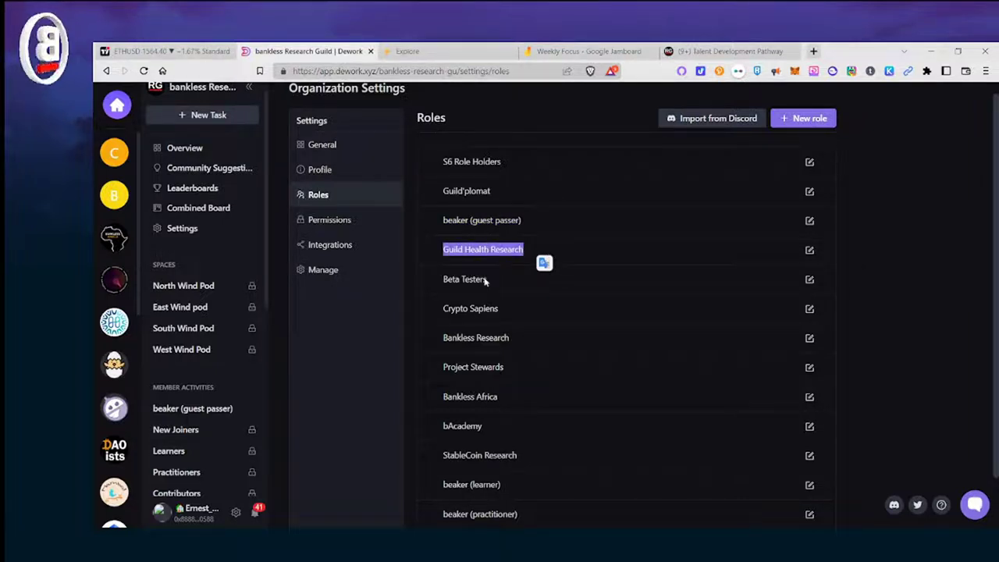
left_click_drag(441, 281, 517, 286)
scroll(516, 290, "down", 1)
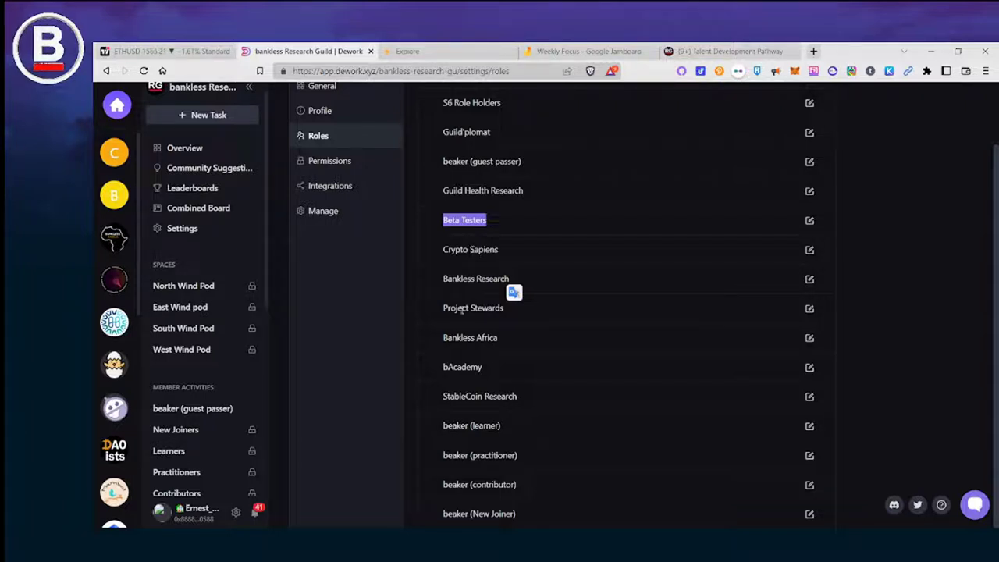
- Point out the Crypto Sapiens, Bankless Research and Project Stewards roles
left_click(487, 307)
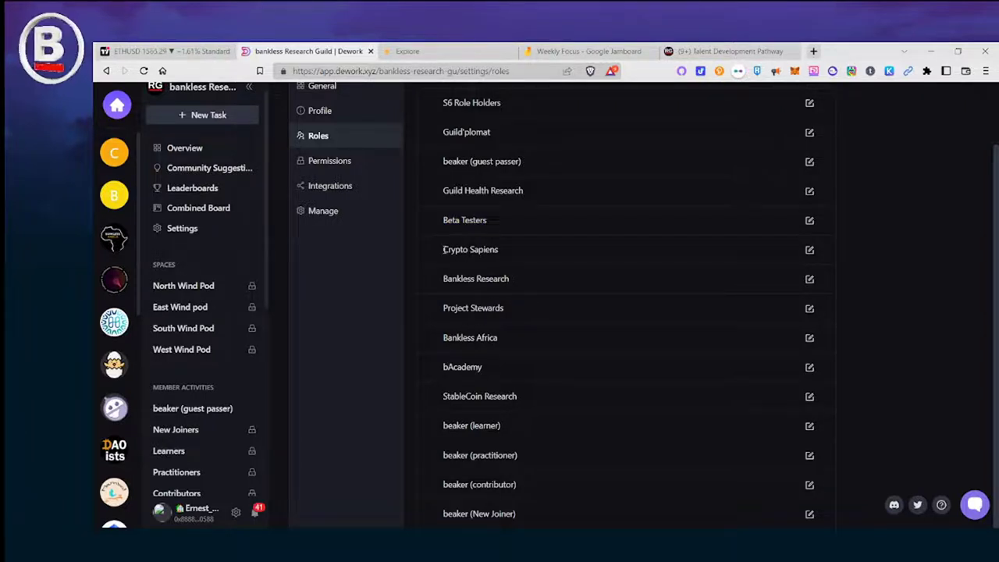
left_click_drag(444, 249, 512, 253)
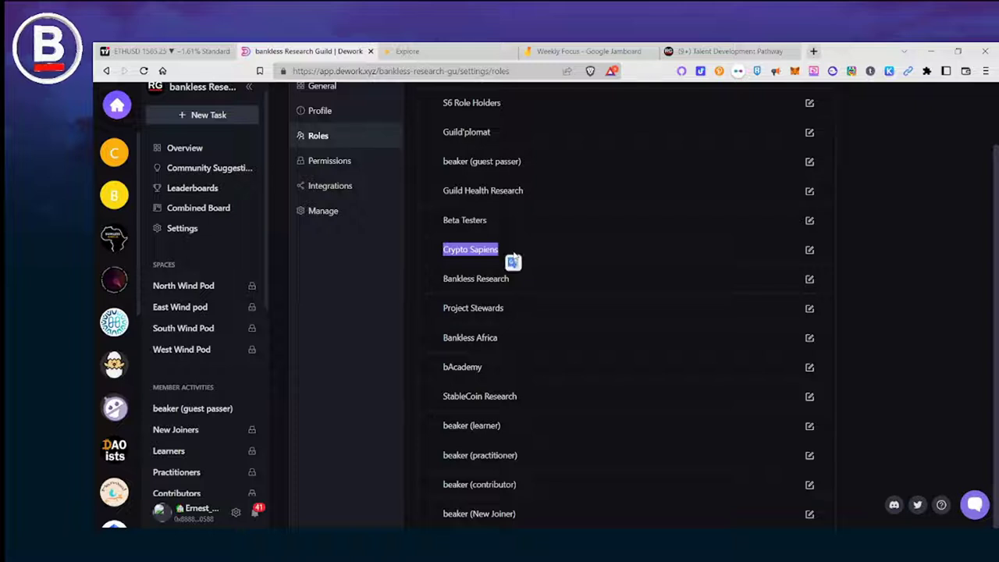
left_click_drag(444, 279, 510, 281)
left_click_drag(445, 307, 505, 310)
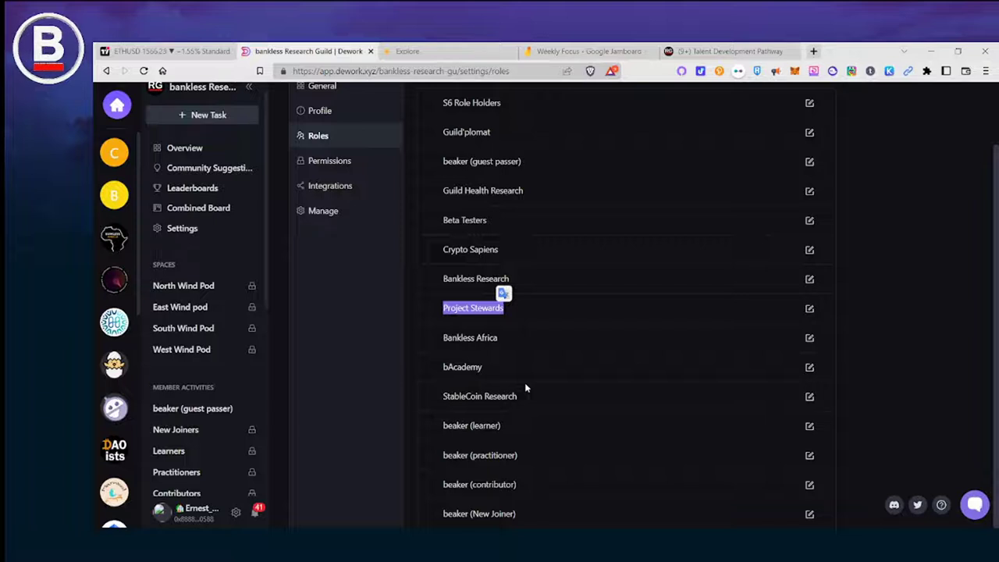
left_click(444, 308)
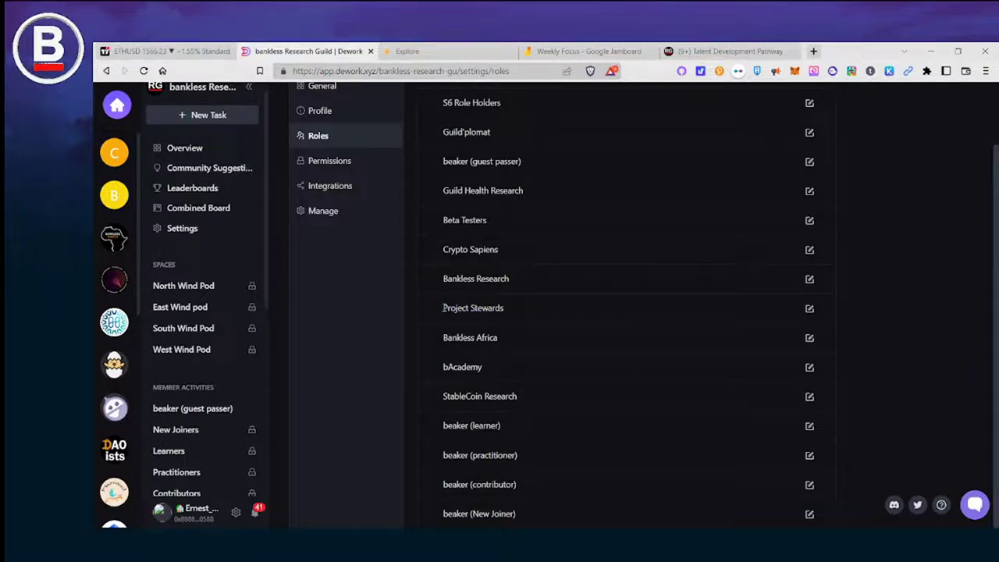
left_click_drag(444, 308, 507, 311)
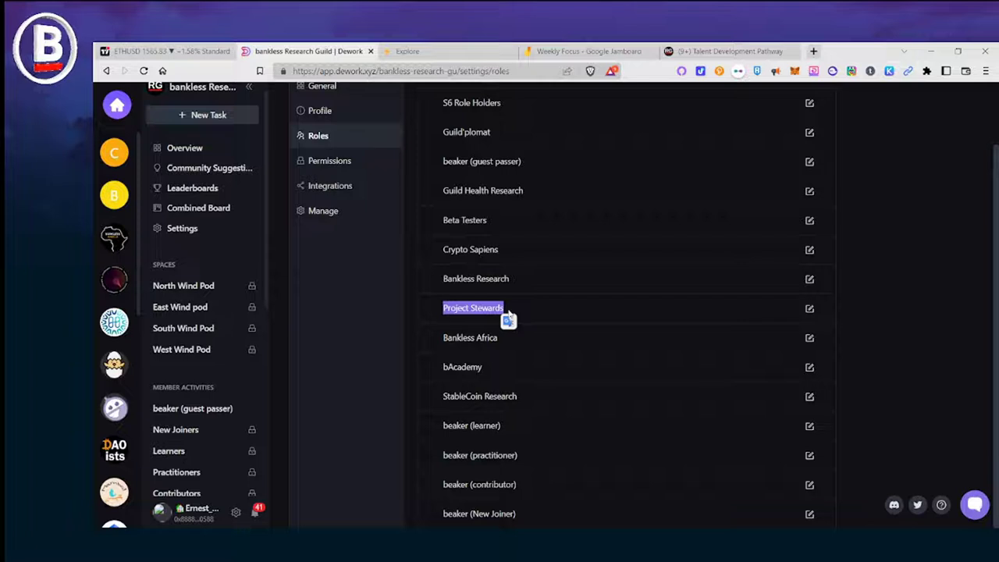
left_click_drag(445, 249, 500, 250)
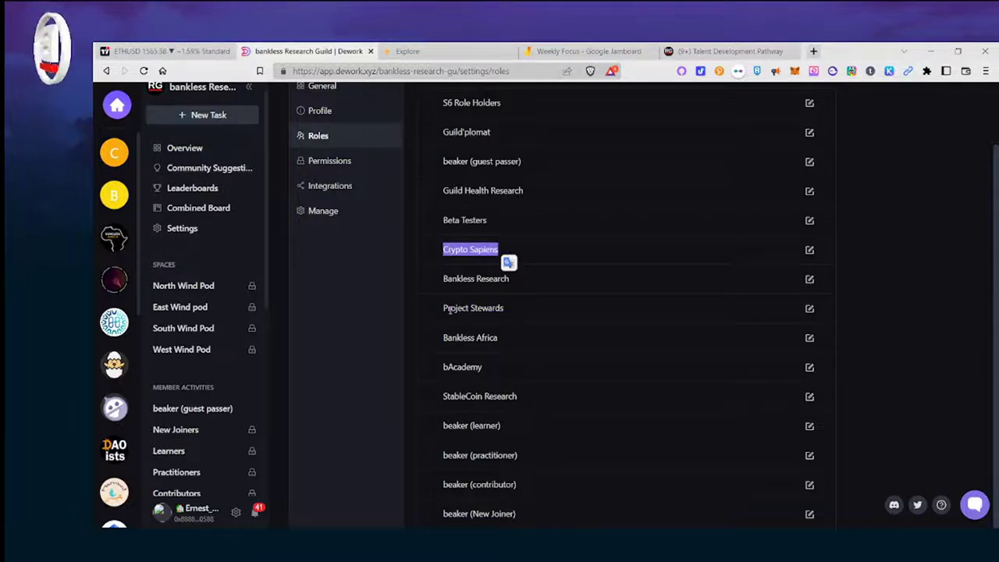
left_click_drag(443, 307, 504, 309)
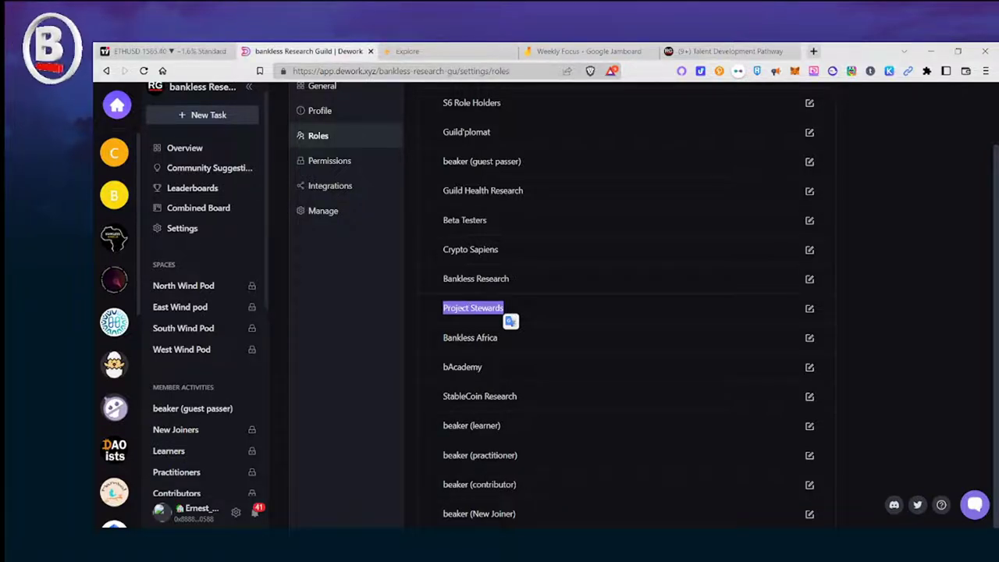
left_click(466, 307)
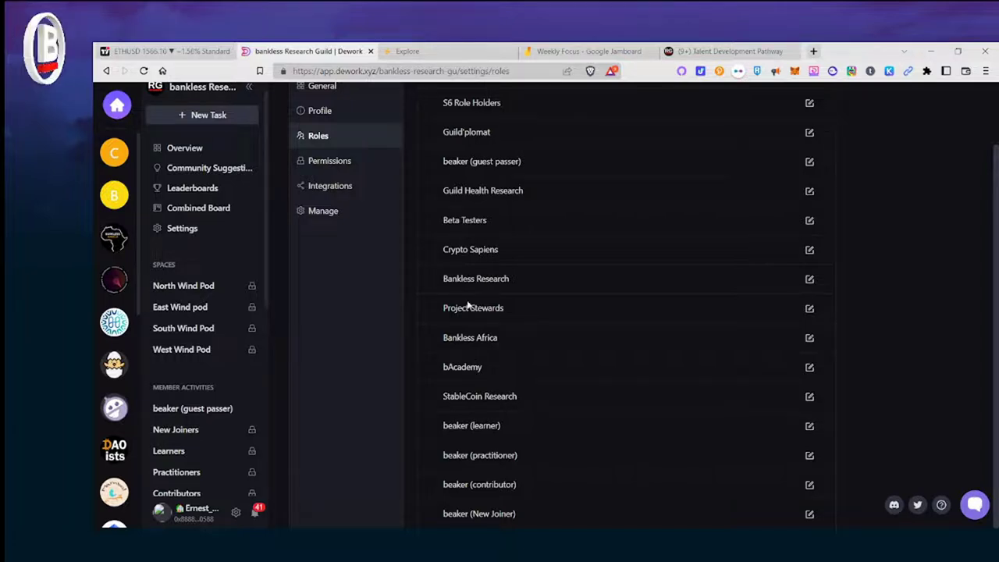
left_click_drag(443, 310, 508, 312)
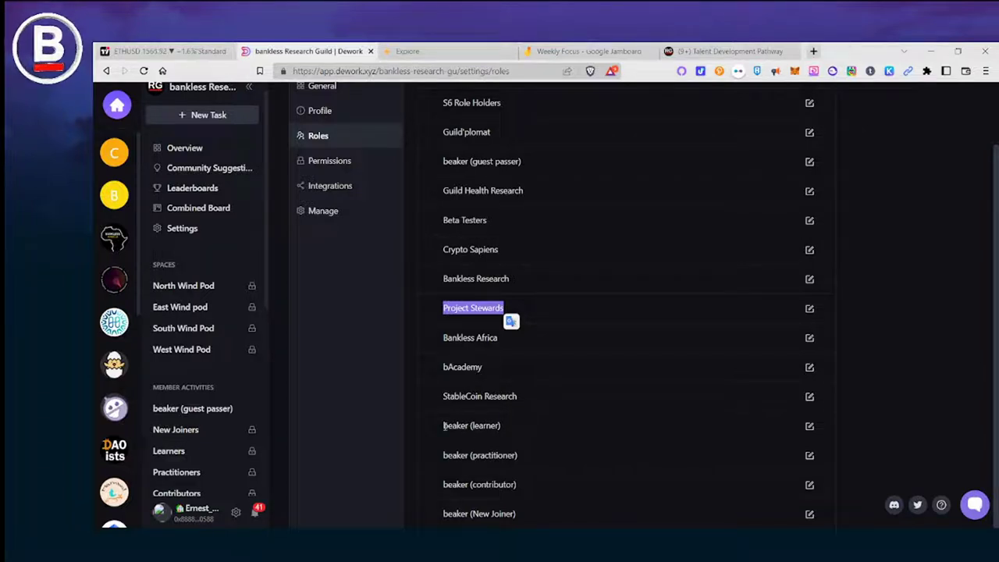
- Point out the beaker learner, guest passer, New Joiner, practitioner and contributor roles
left_click_drag(444, 425, 498, 425)
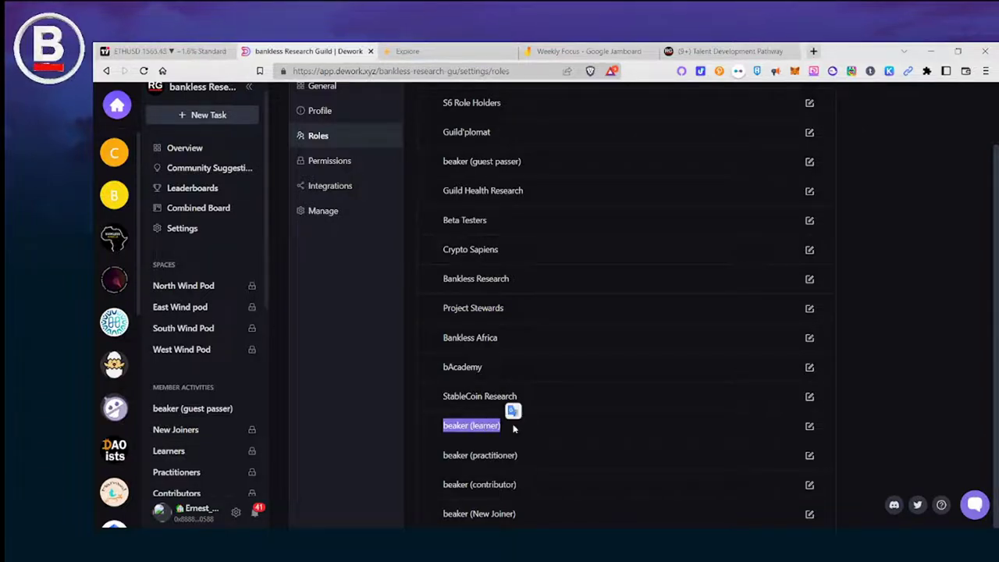
left_click_drag(443, 162, 534, 164)
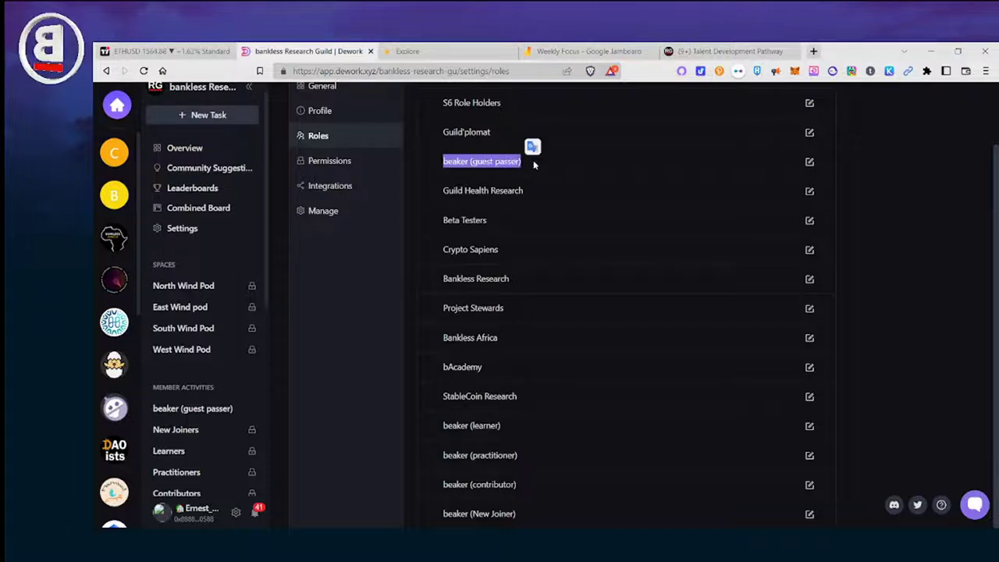
left_click(442, 426)
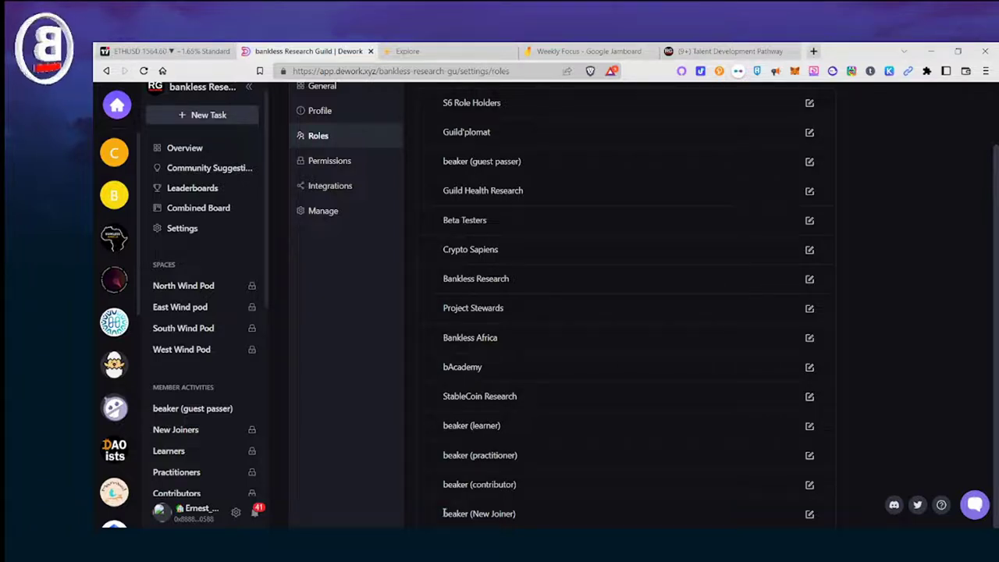
left_click_drag(444, 513, 523, 509)
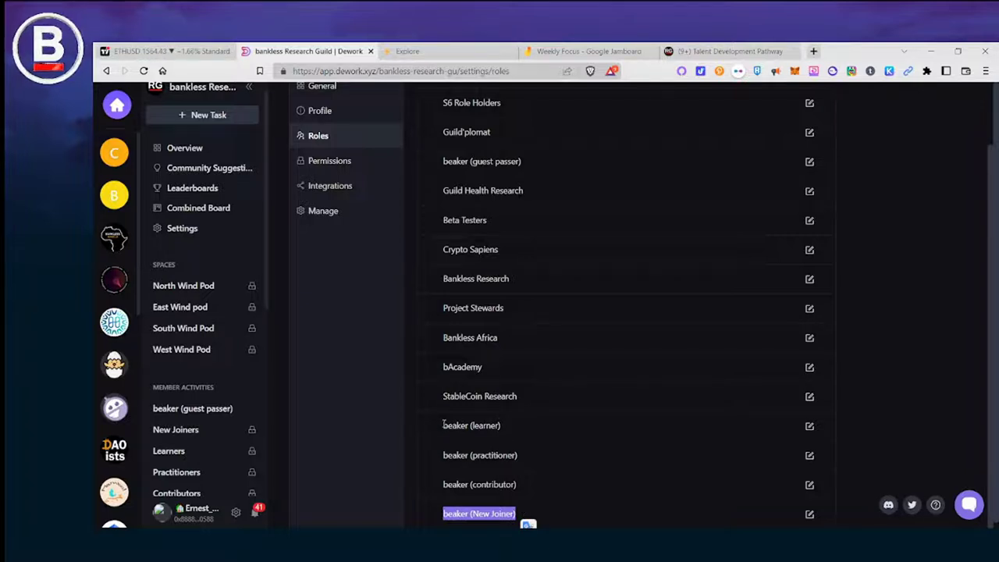
left_click_drag(444, 426, 518, 439)
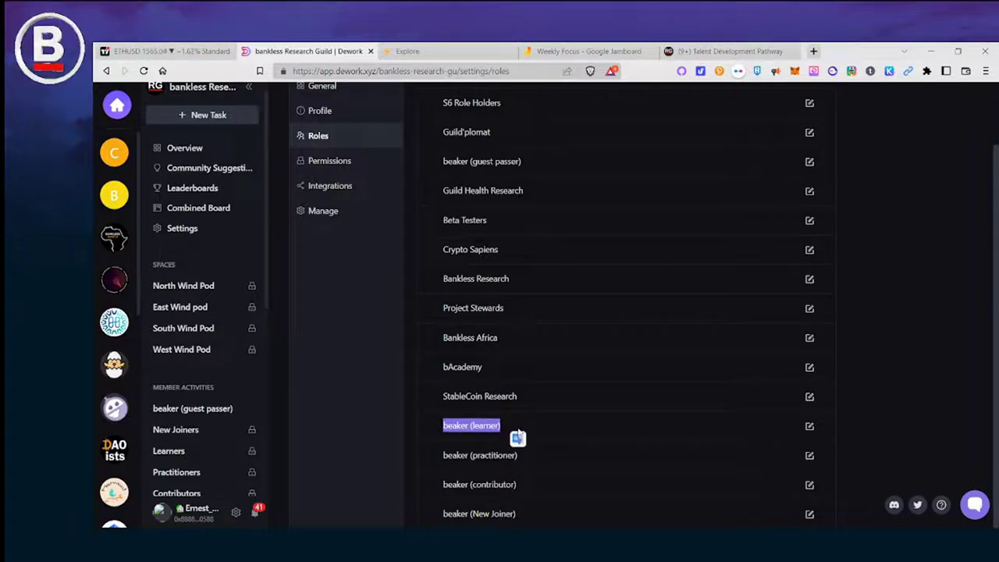
left_click(445, 455)
left_click_drag(445, 455, 534, 459)
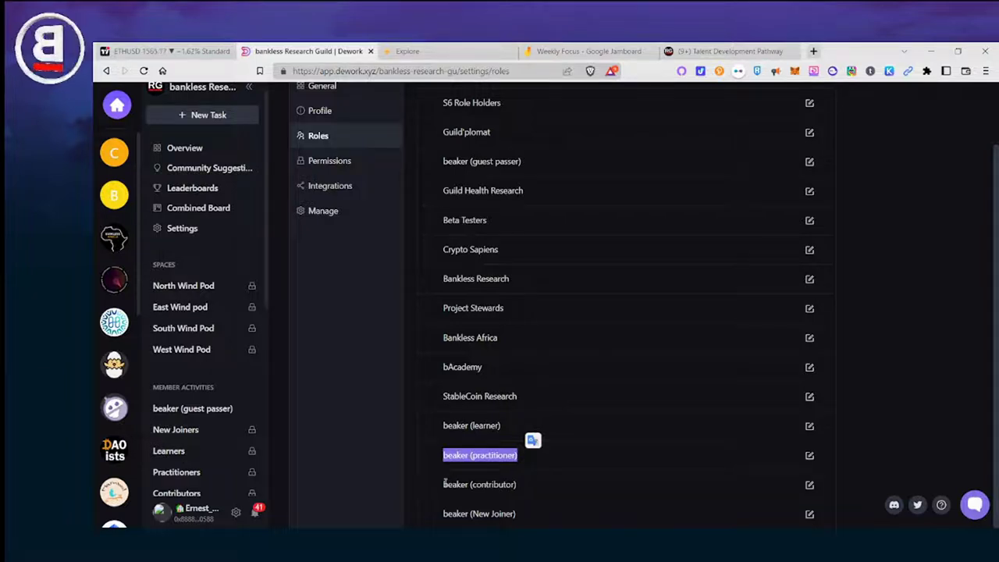
left_click_drag(442, 485, 530, 486)
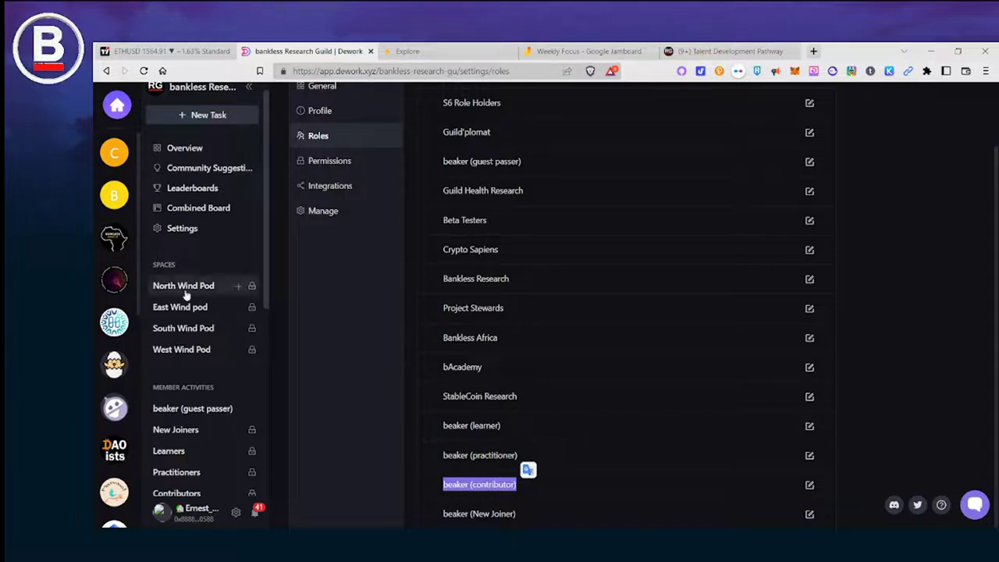
scroll(156, 290, "down", 3)
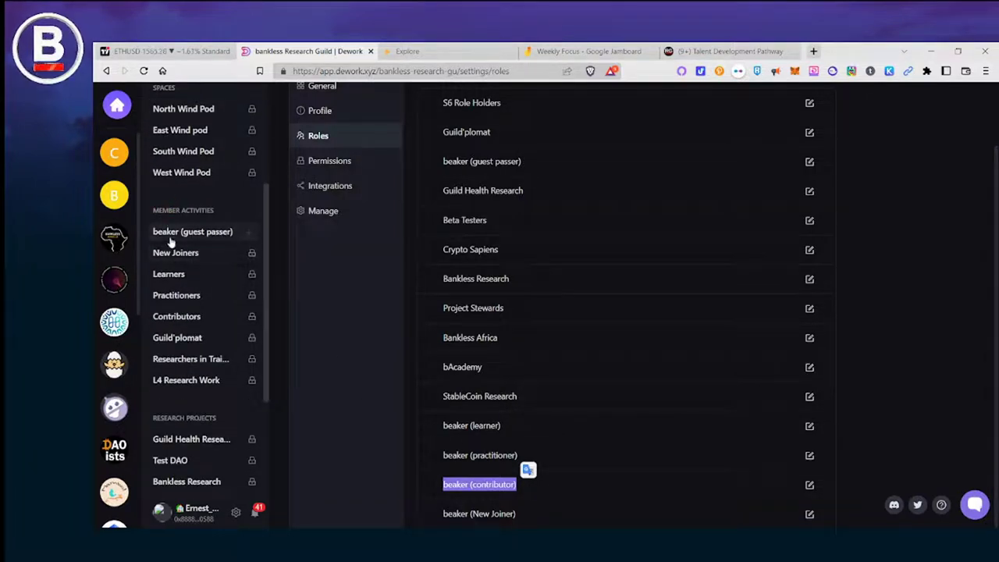
scroll(207, 231, "up", 1)
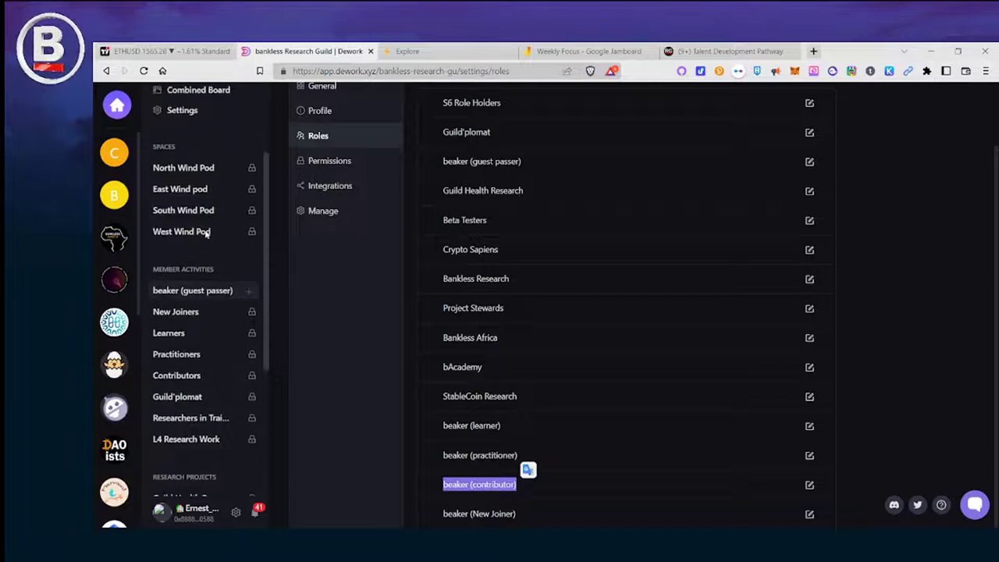
scroll(207, 232, "up", 2)
- From the guild overview, open the beaker (guest passer) board under Member Activities
left_click(181, 147)
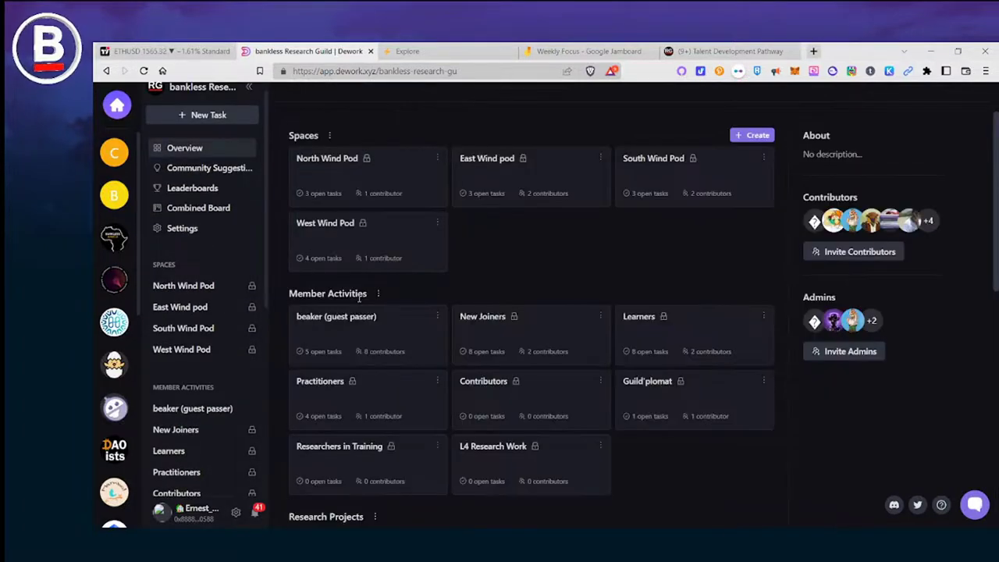
scroll(359, 296, "down", 2)
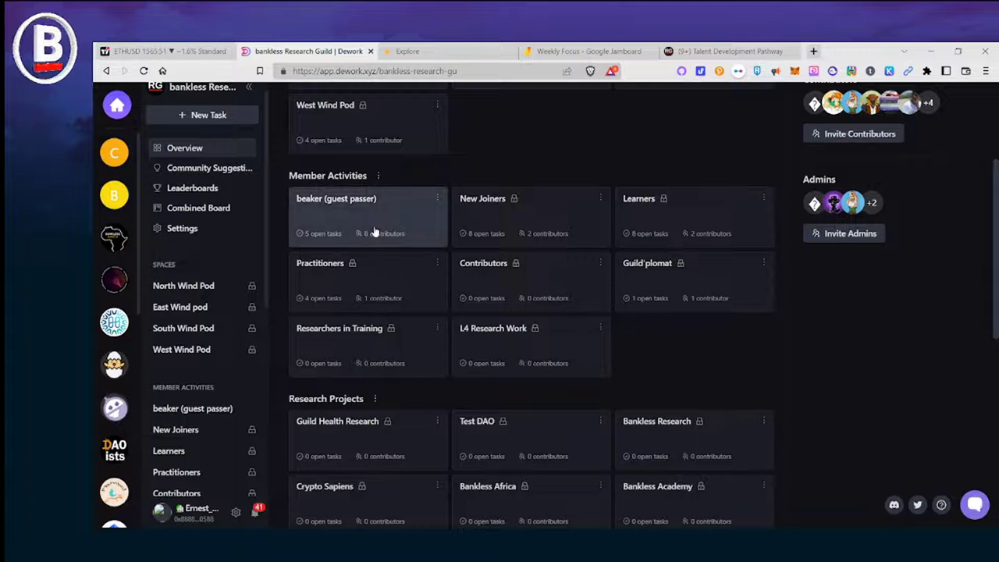
left_click_drag(289, 176, 367, 178)
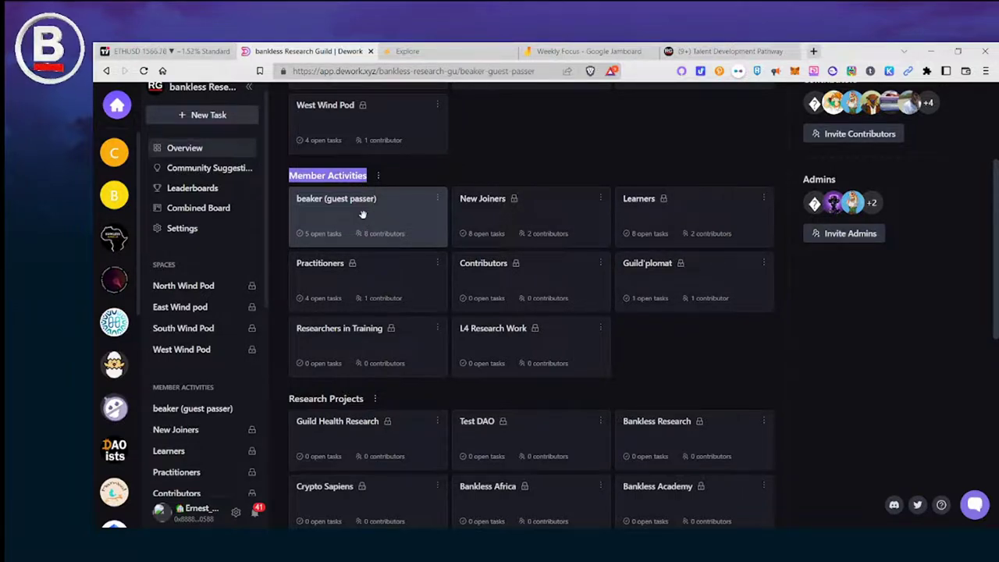
left_click(363, 221)
scroll(369, 252, "down", 1)
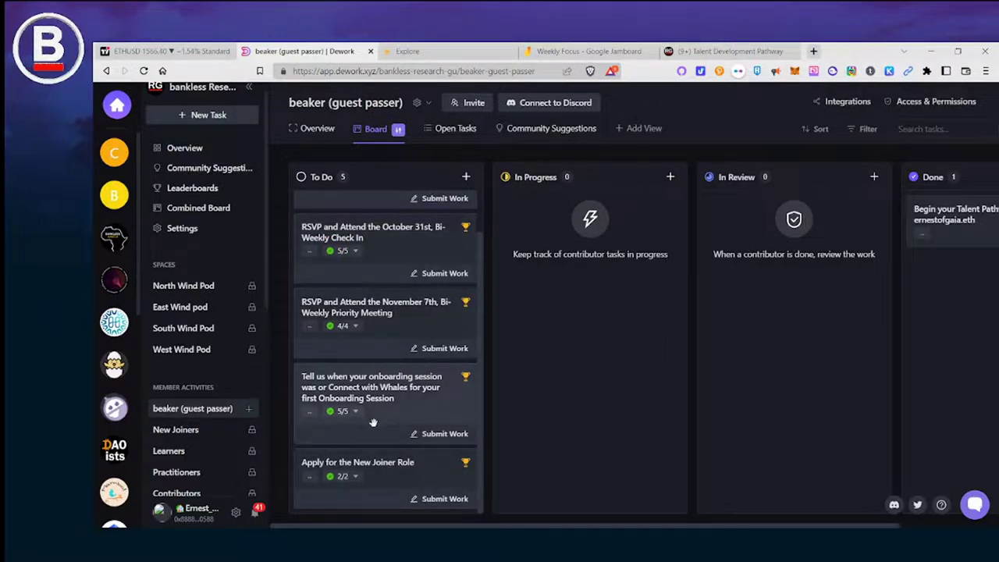
left_click(397, 471)
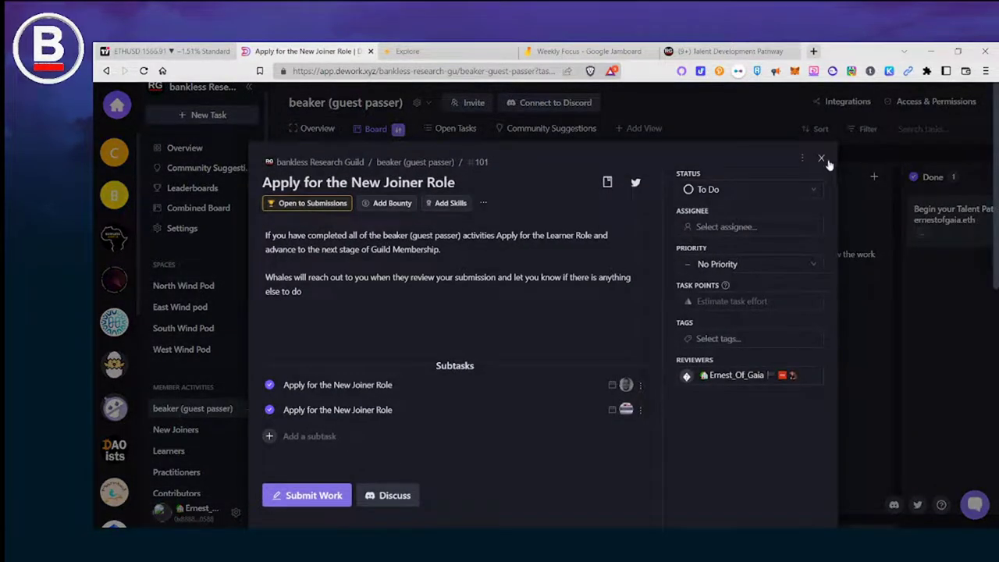
left_click(822, 159)
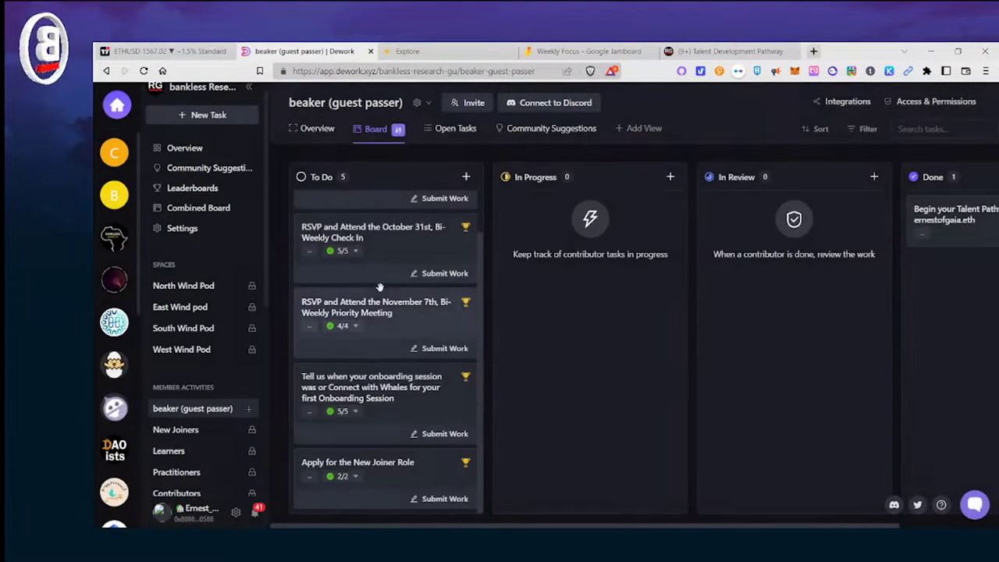
scroll(180, 411, "down", 3)
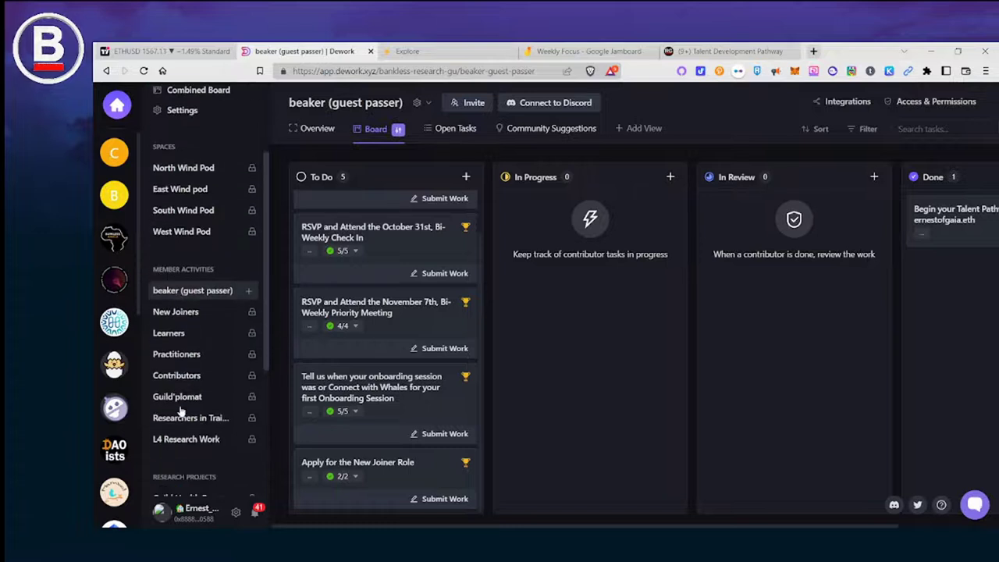
- On the New Joiners board, open Make An Introduction's submissions and scroll to Pending Submissions
left_click(175, 312)
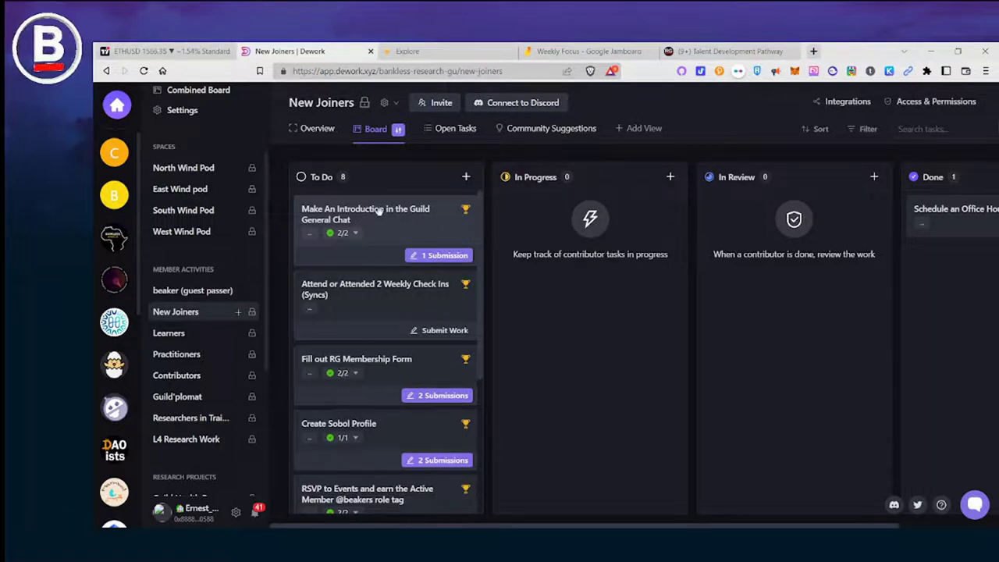
left_click(441, 263)
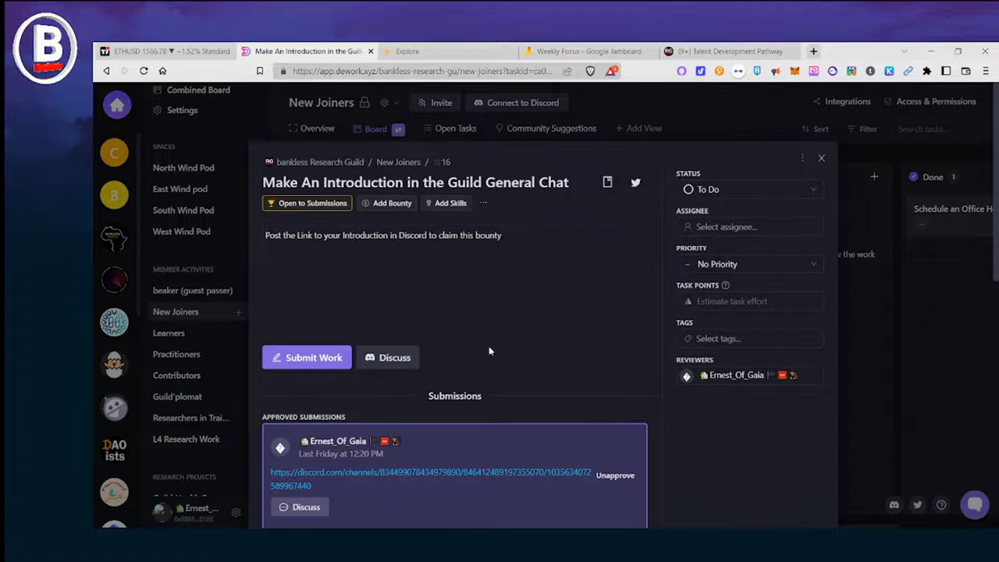
scroll(489, 346, "down", 2)
scroll(489, 353, "down", 2)
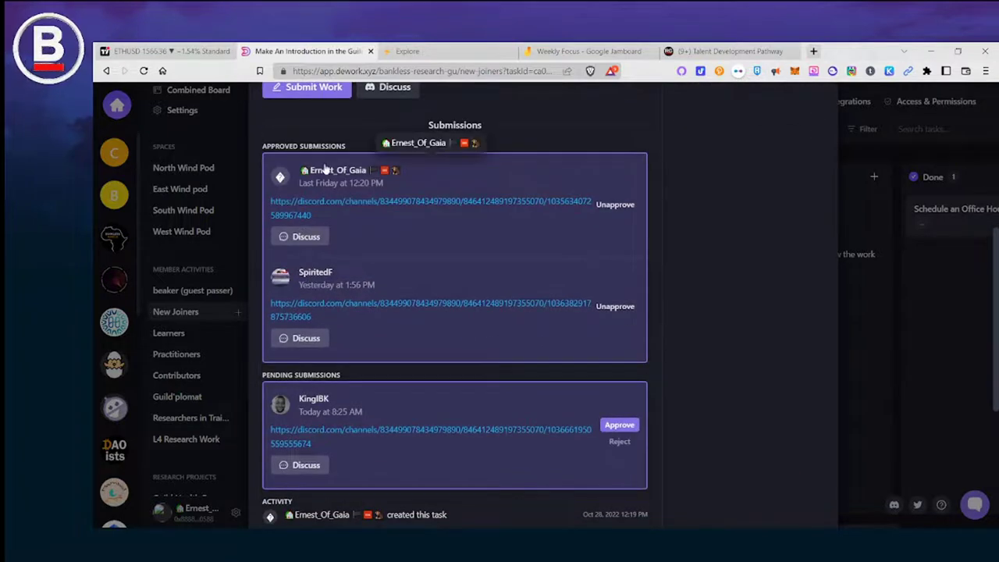
scroll(397, 305, "down", 2)
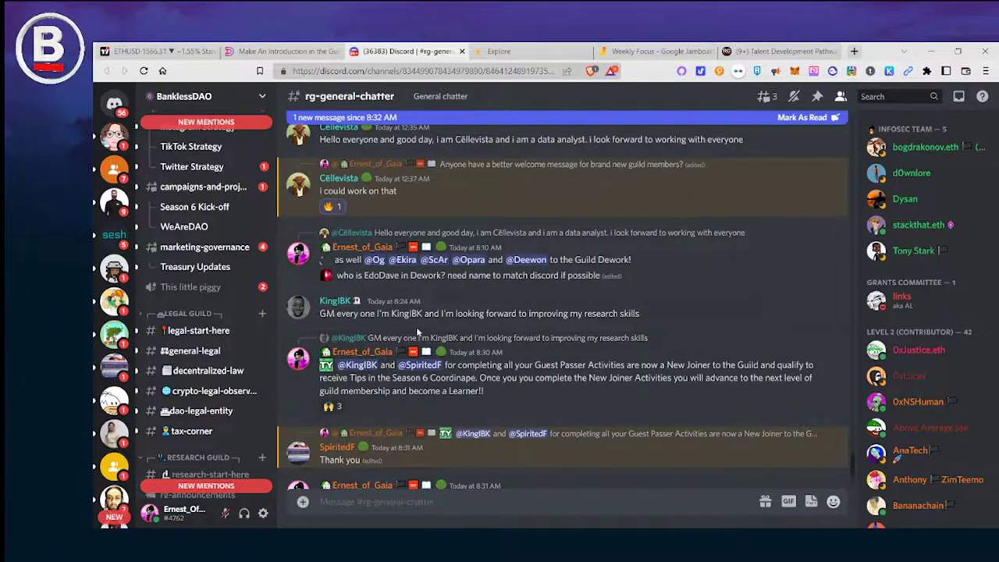
- Highlight the new member's introduction message in #rg-general-chatter
left_click_drag(319, 313, 646, 315)
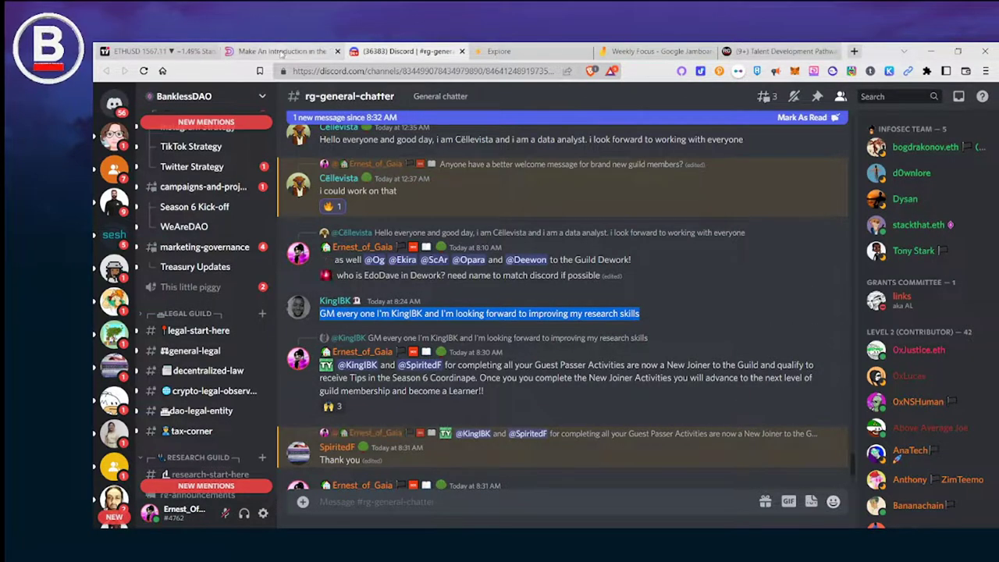
- Approve the pending introduction submission and close the task back to the New Joiners board
left_click(281, 52)
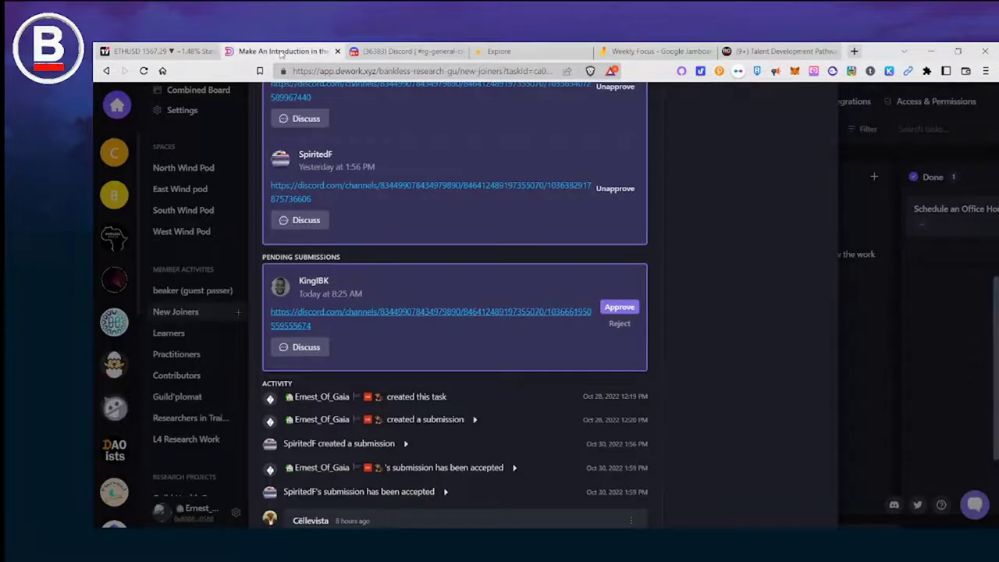
left_click(621, 309)
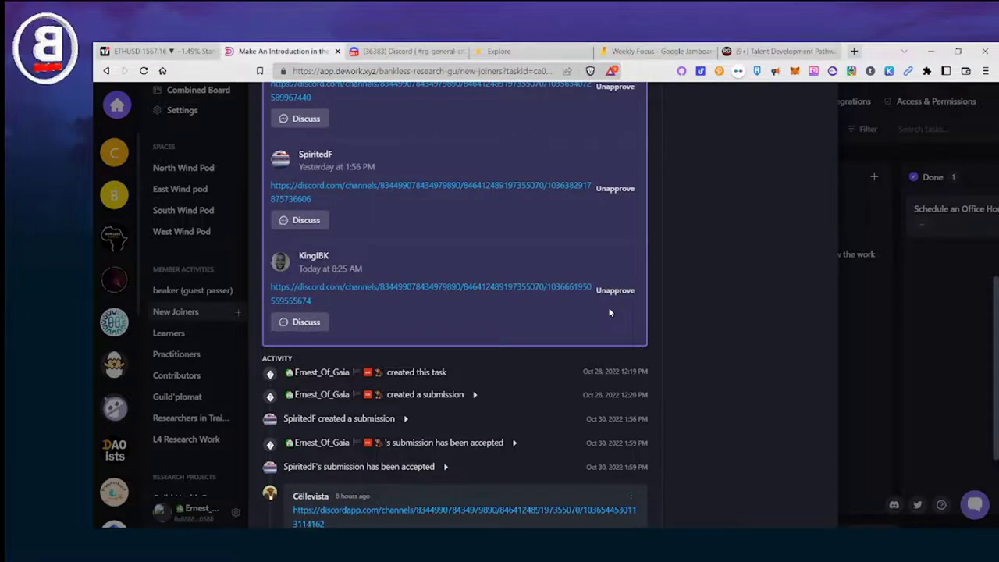
scroll(674, 245, "up", 5)
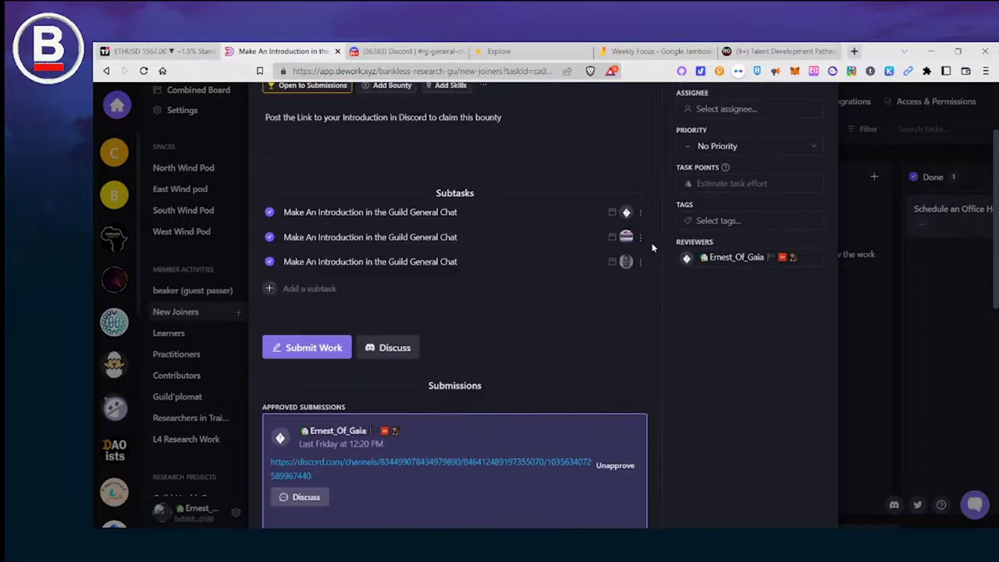
scroll(562, 281, "up", 3)
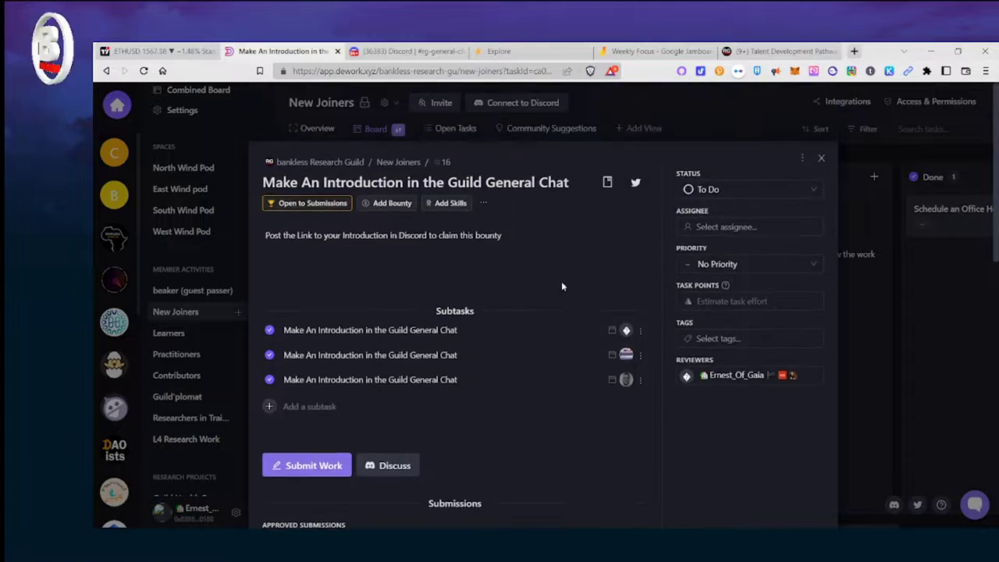
left_click(821, 158)
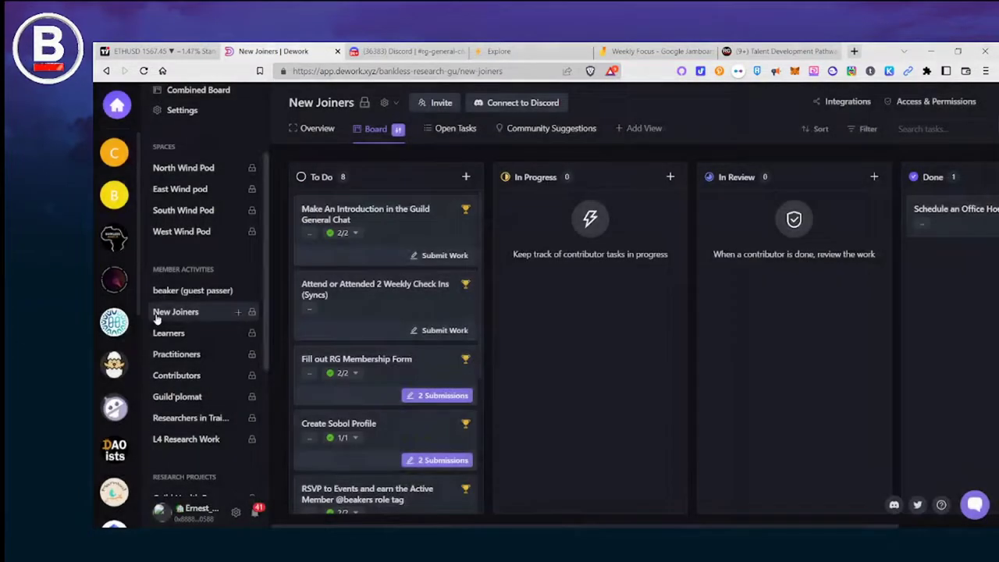
scroll(409, 314, "down", 3)
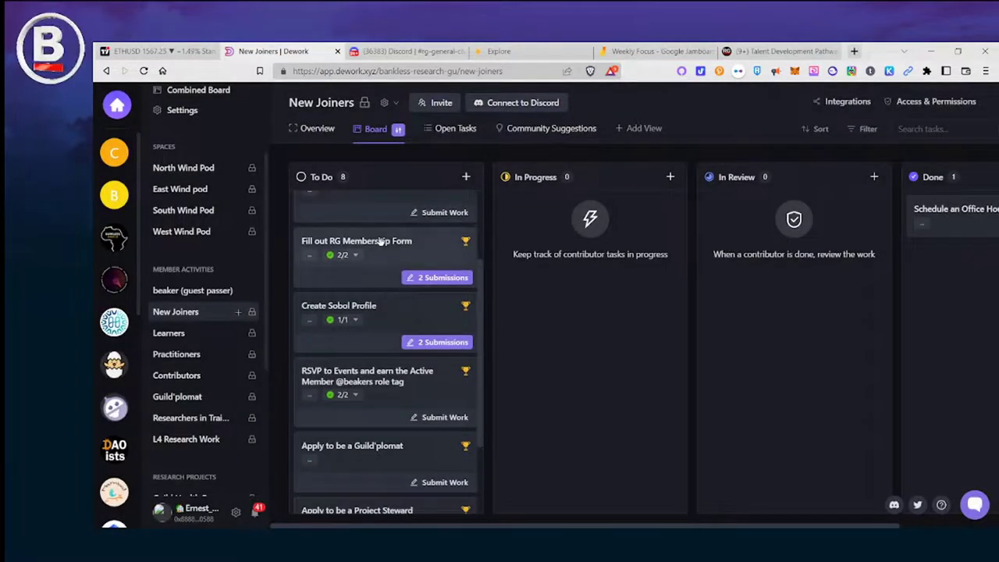
- Approve both pending Fill out RG Membership Form submissions so the task reaches 3/3
left_click(431, 279)
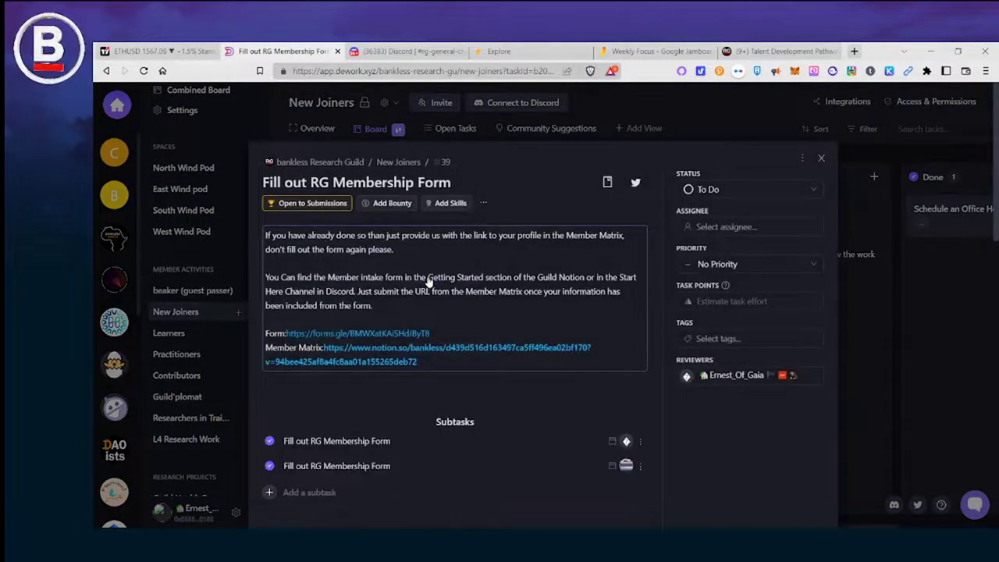
scroll(261, 336, "down", 5)
scroll(255, 350, "down", 7)
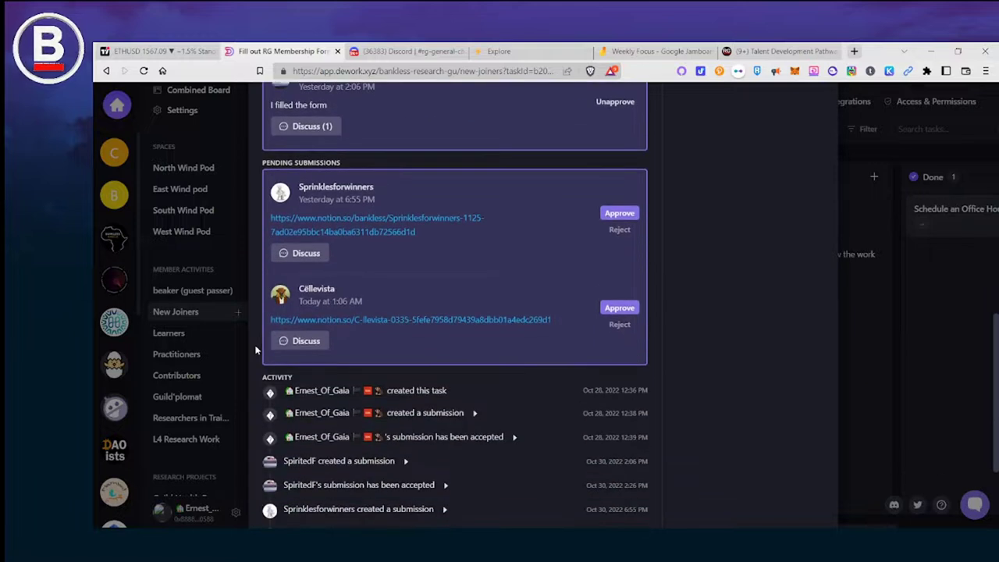
scroll(388, 220, "up", 1)
left_click(621, 214)
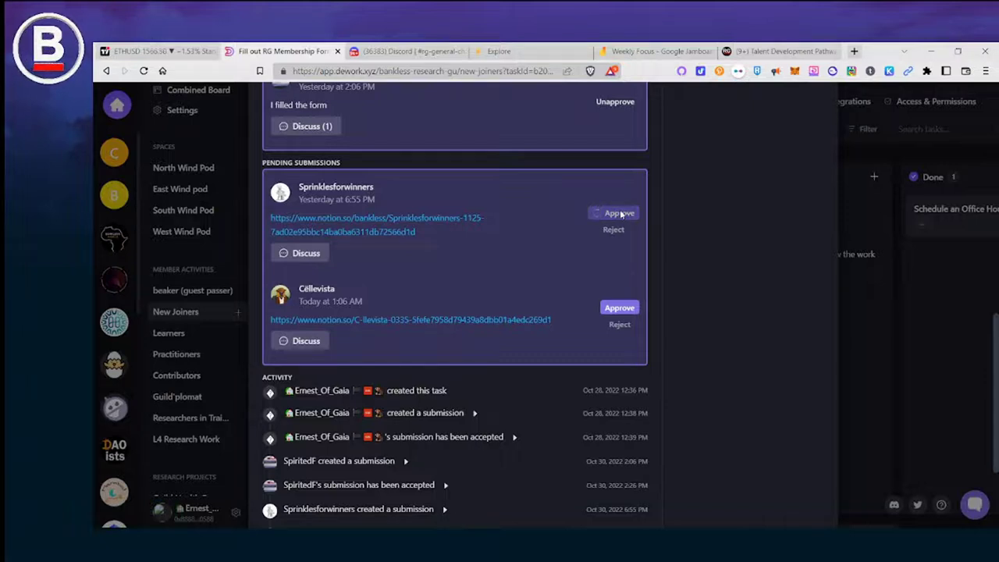
left_click(616, 309)
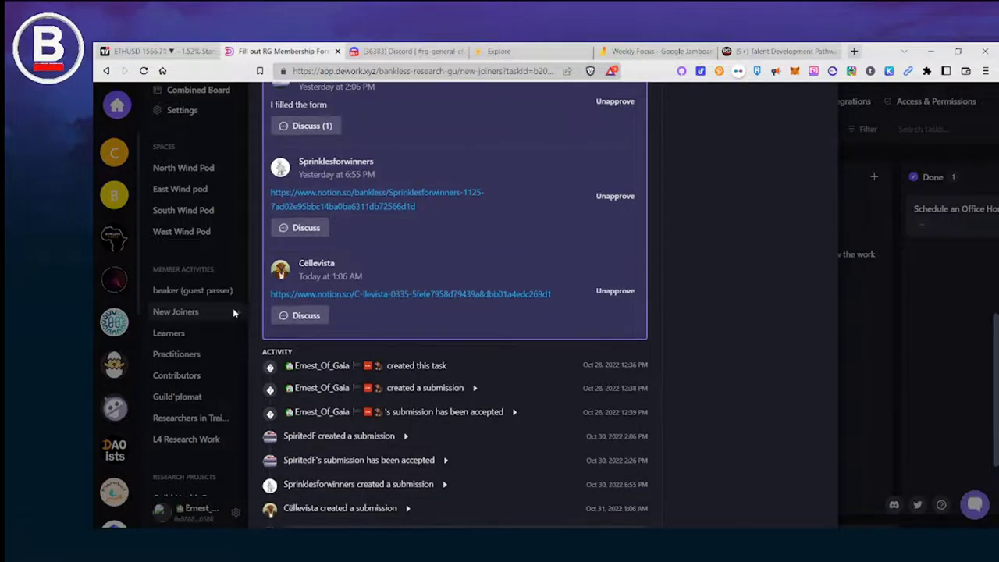
left_click(187, 314)
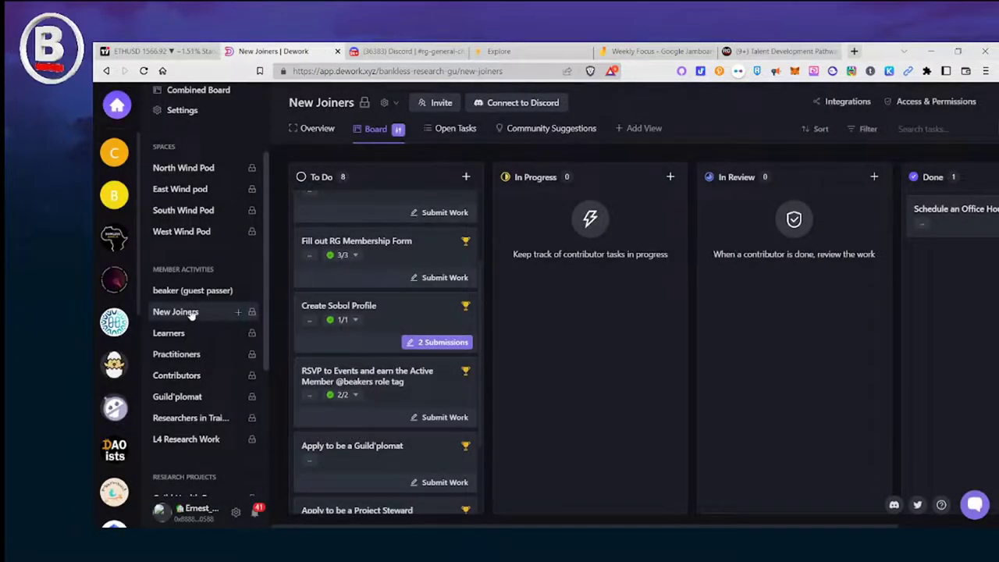
- Approve both pending Create Sobol Profile submissions so all three show as approved
scroll(382, 287, "down", 1)
left_click(439, 282)
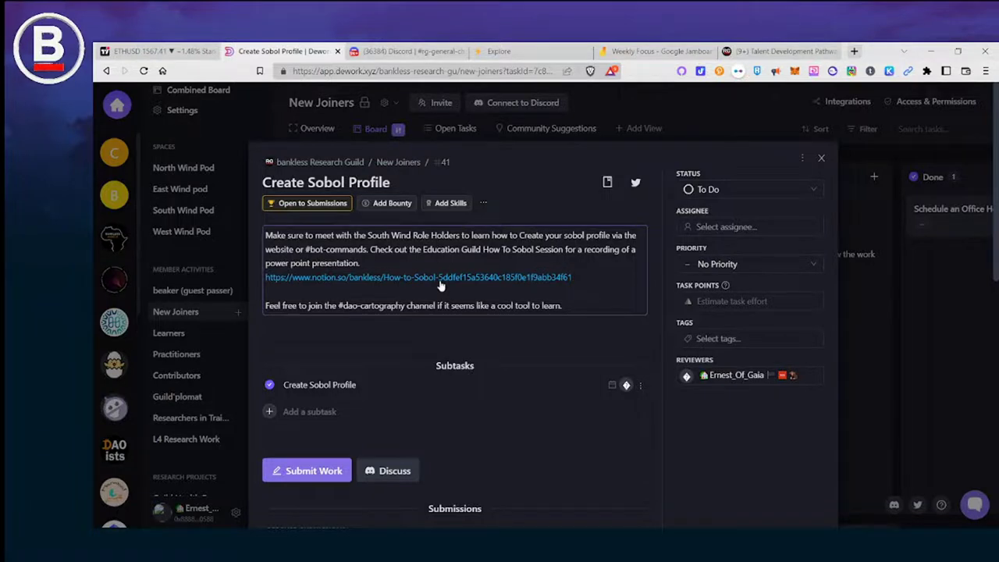
scroll(441, 285, "down", 5)
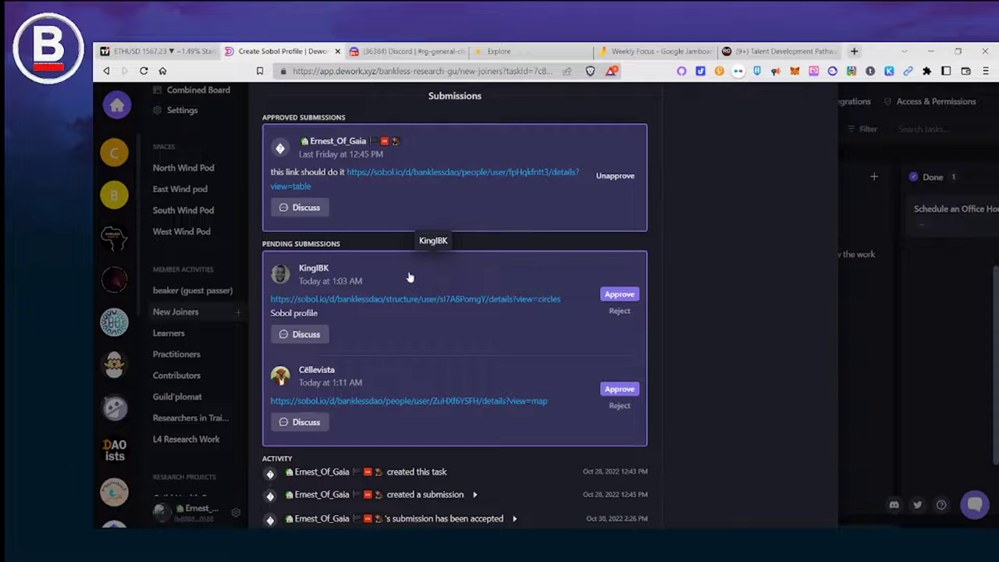
left_click(621, 295)
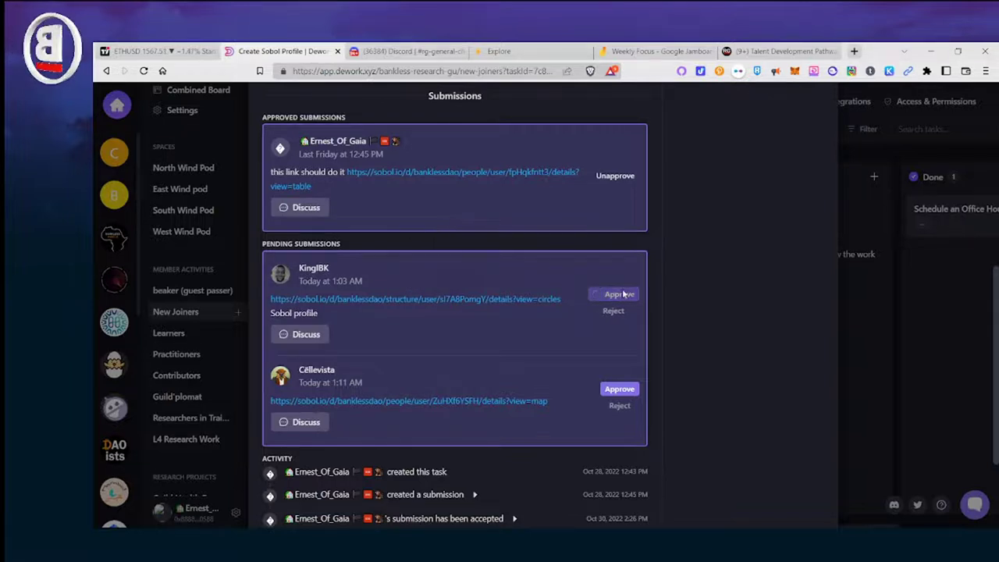
left_click(618, 388)
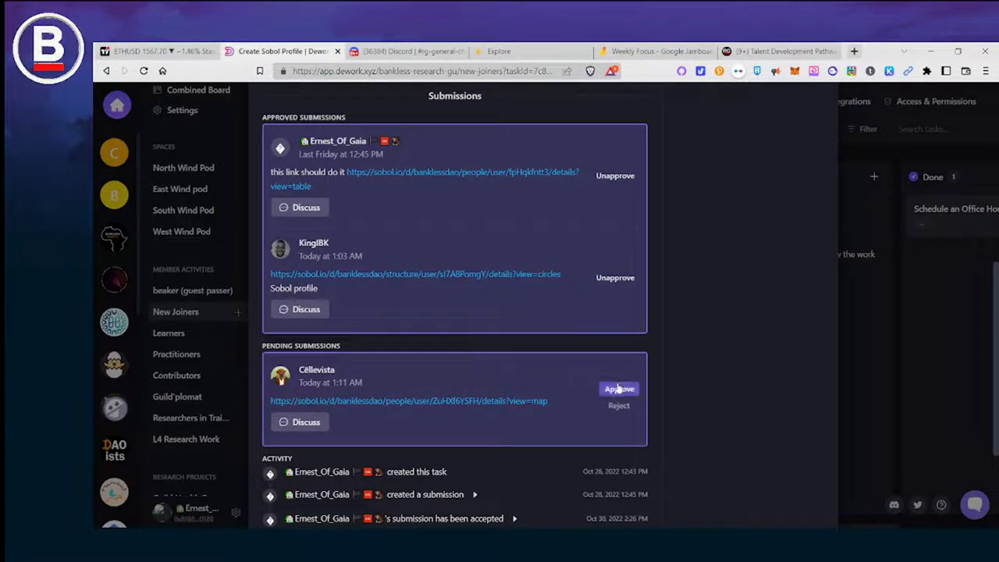
left_click(619, 390)
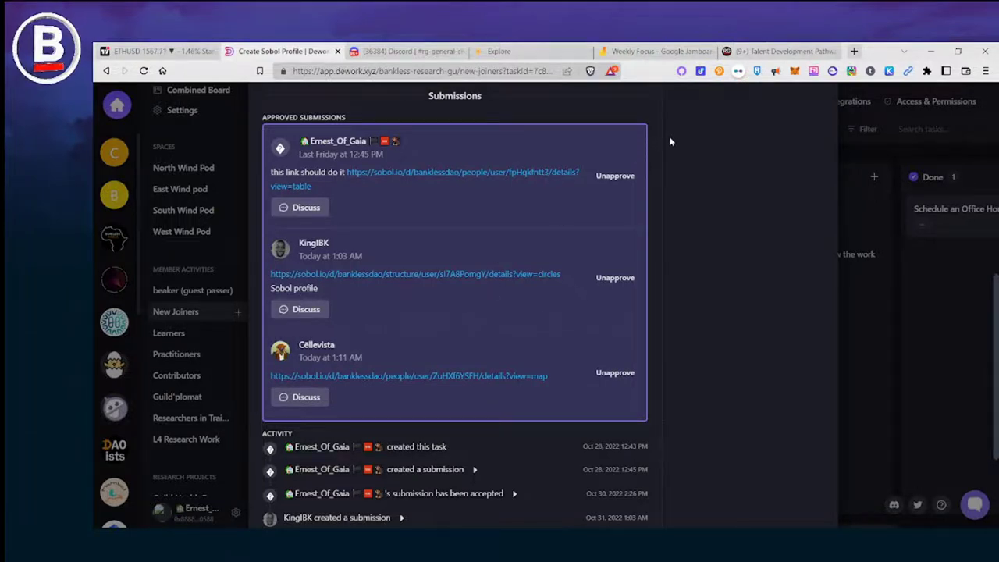
left_click(872, 315)
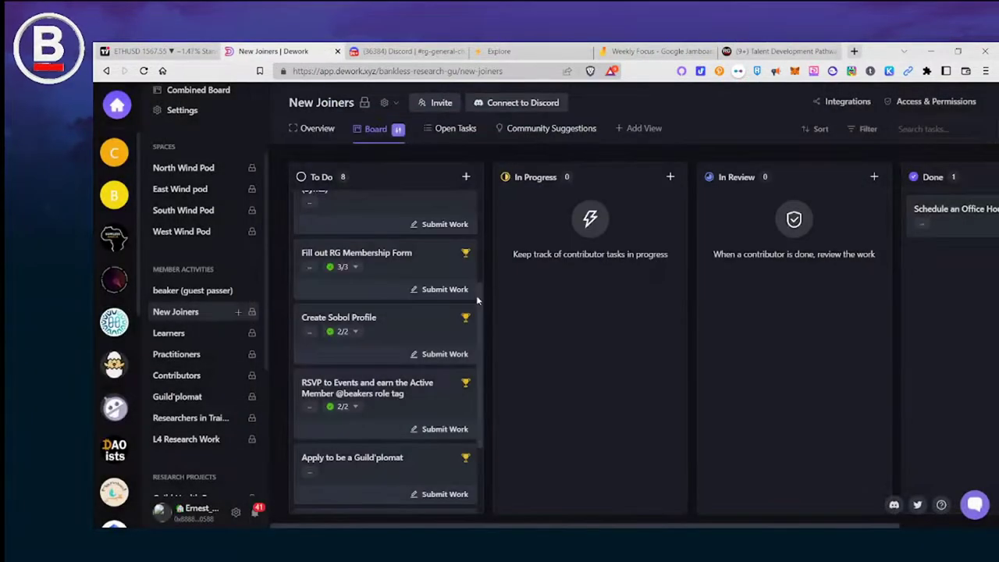
scroll(452, 307, "down", 2)
scroll(451, 307, "down", 2)
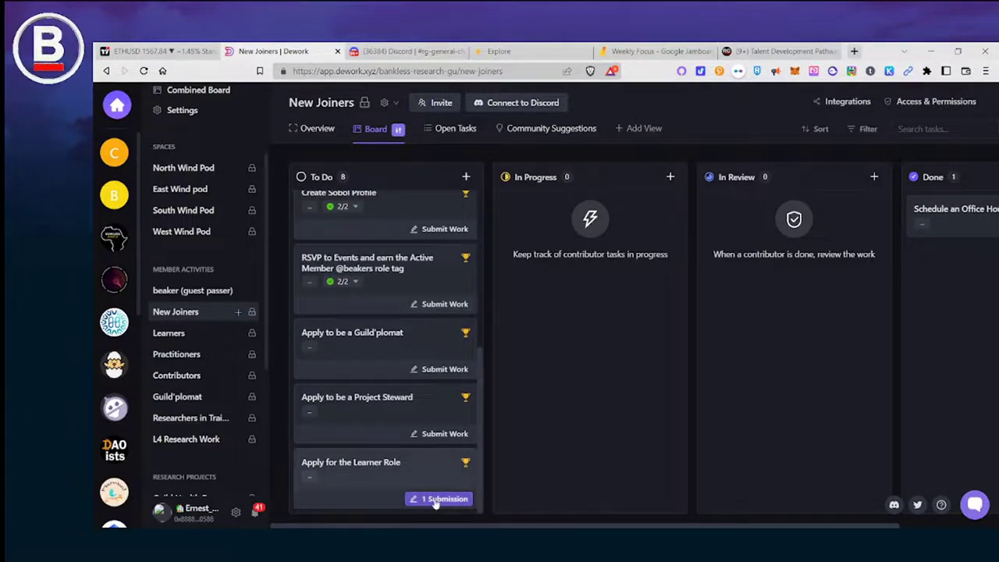
left_click(437, 500)
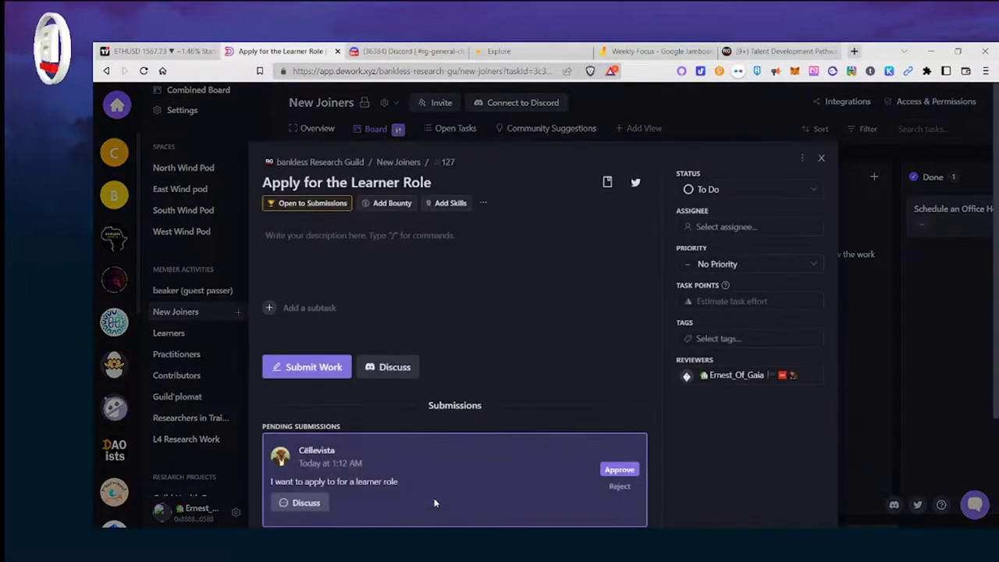
scroll(472, 310, "down", 3)
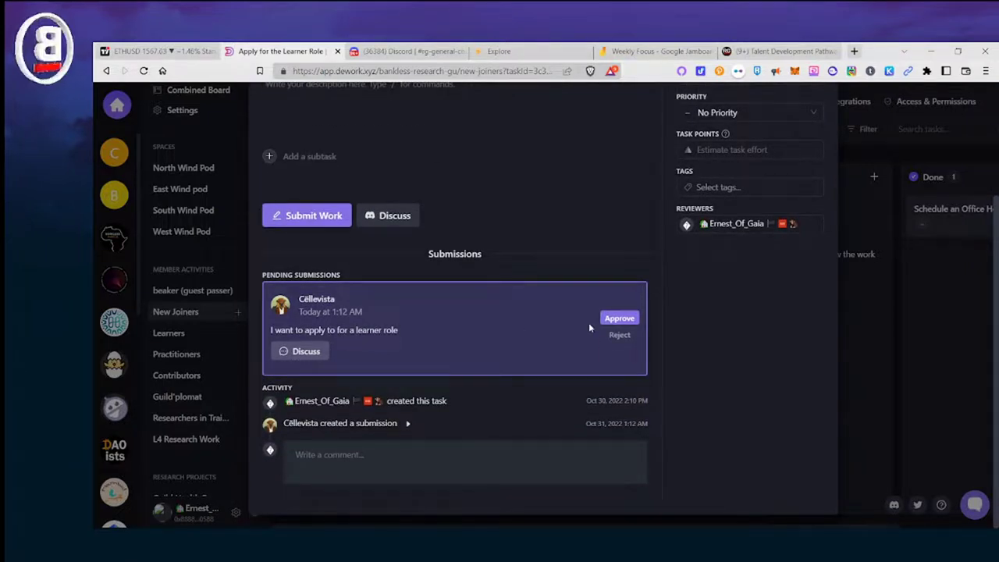
left_click(197, 311)
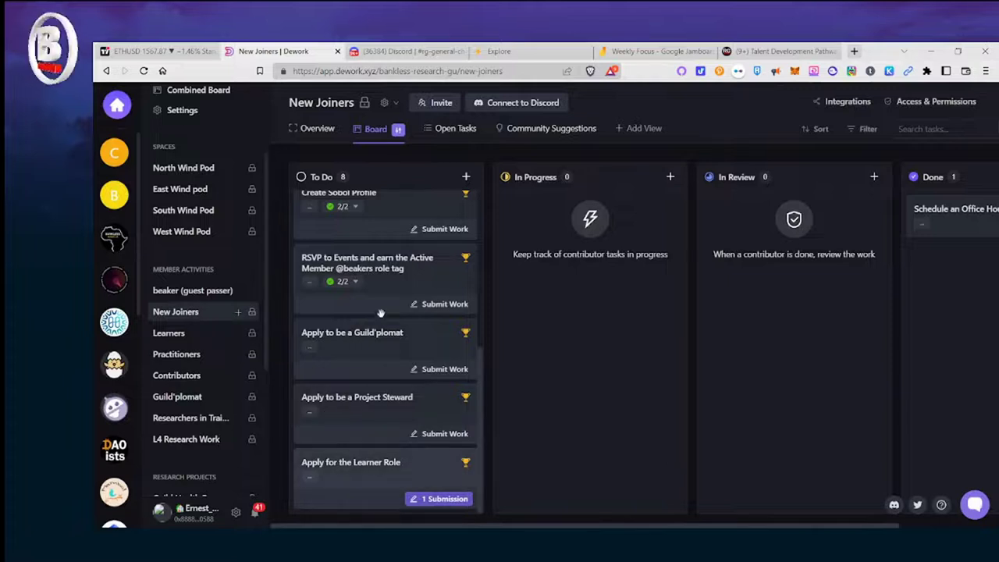
scroll(387, 257, "up", 3)
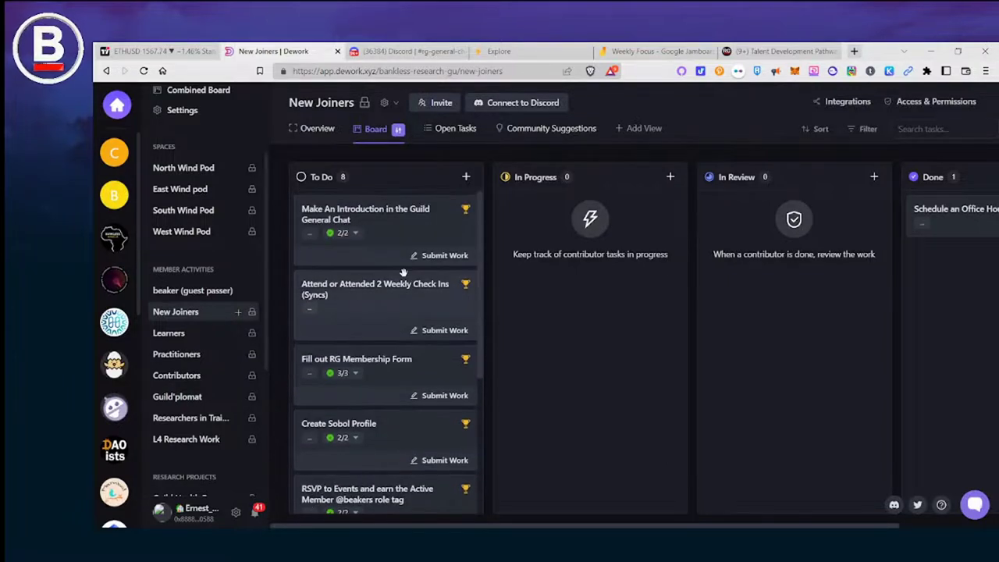
left_click(420, 221)
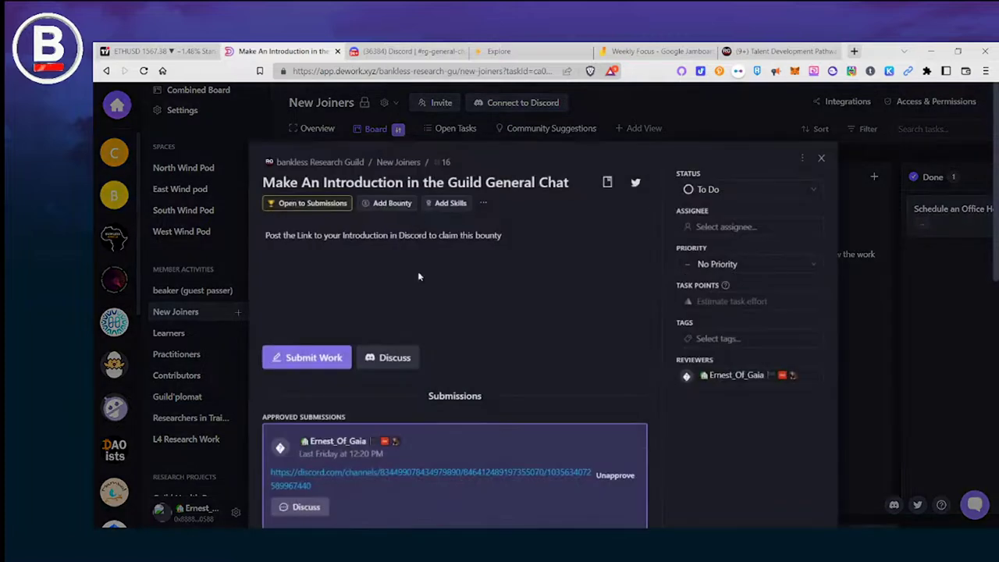
scroll(419, 290, "down", 3)
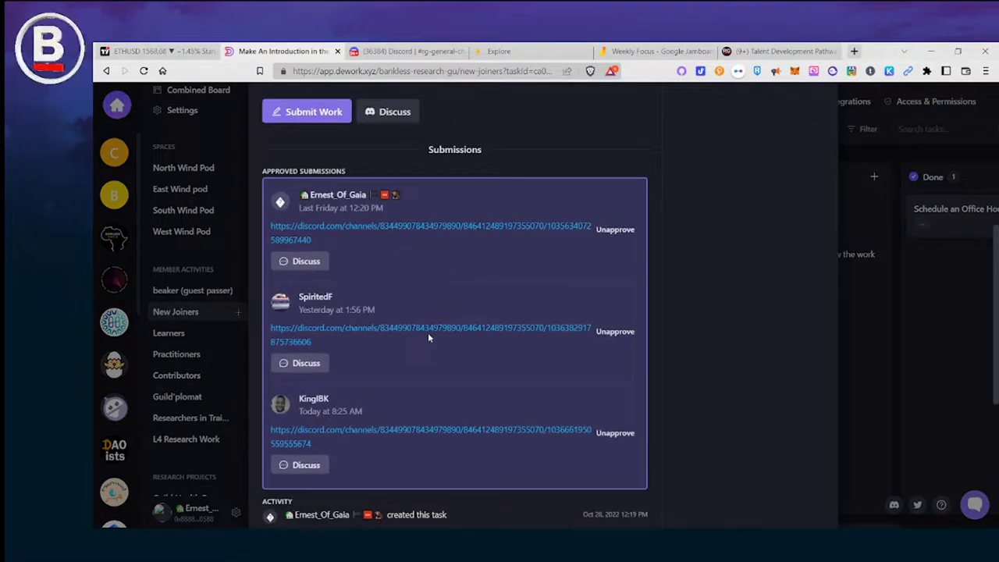
left_click(189, 312)
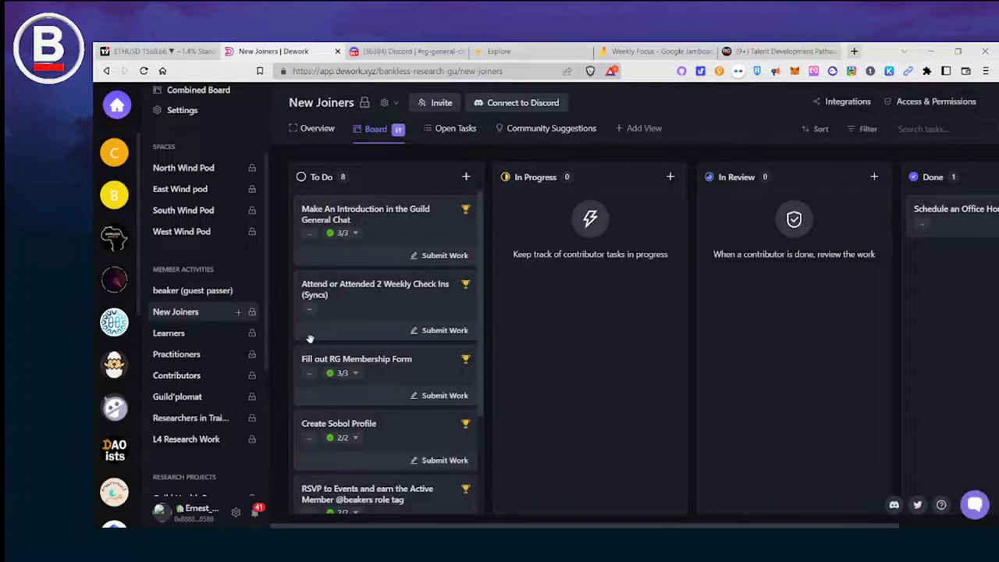
scroll(421, 429, "down", 5)
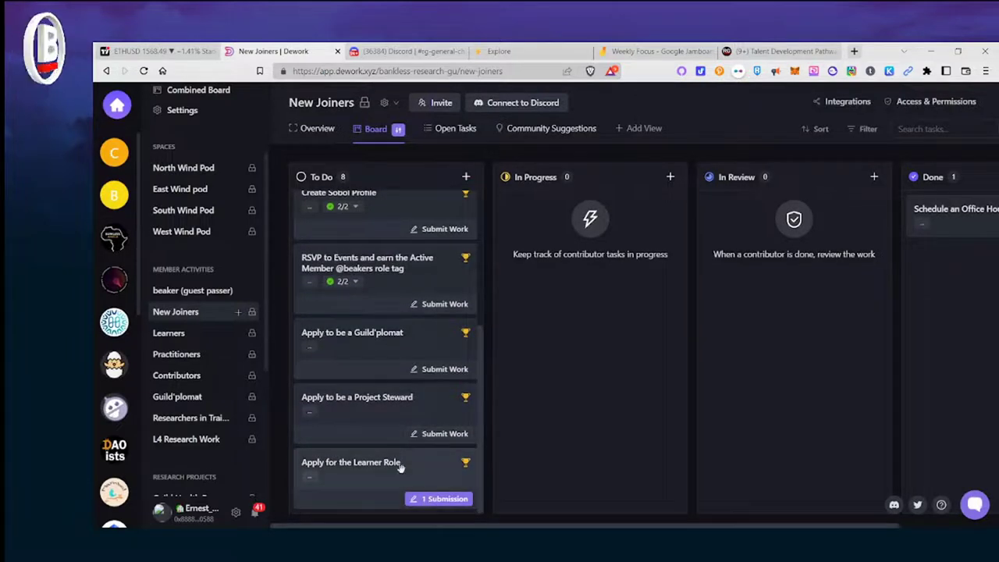
- Reply to the learner-role applicant: 'Just submit work to each task and then i can give you the new'
left_click(400, 465)
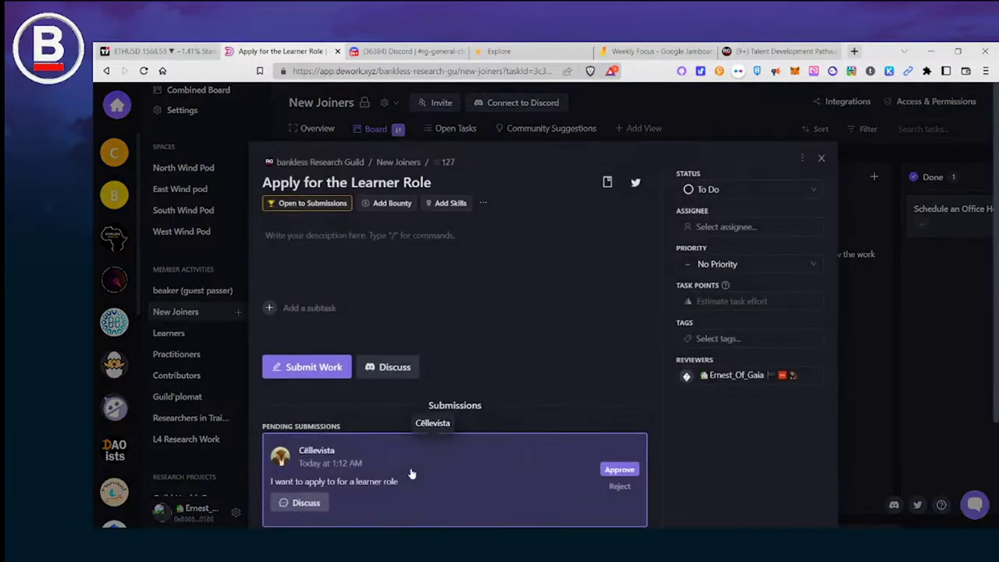
scroll(408, 467, "down", 2)
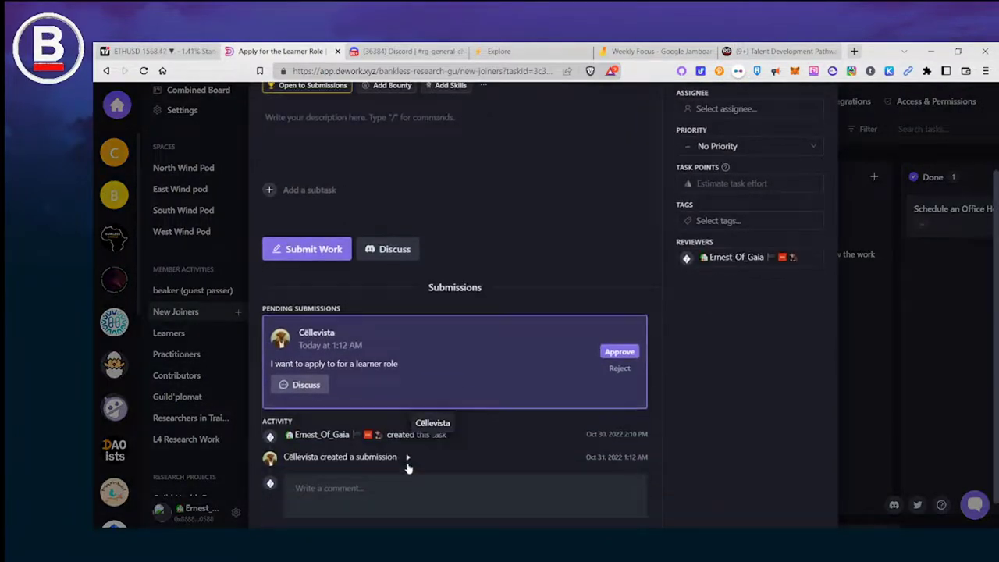
left_click(301, 386)
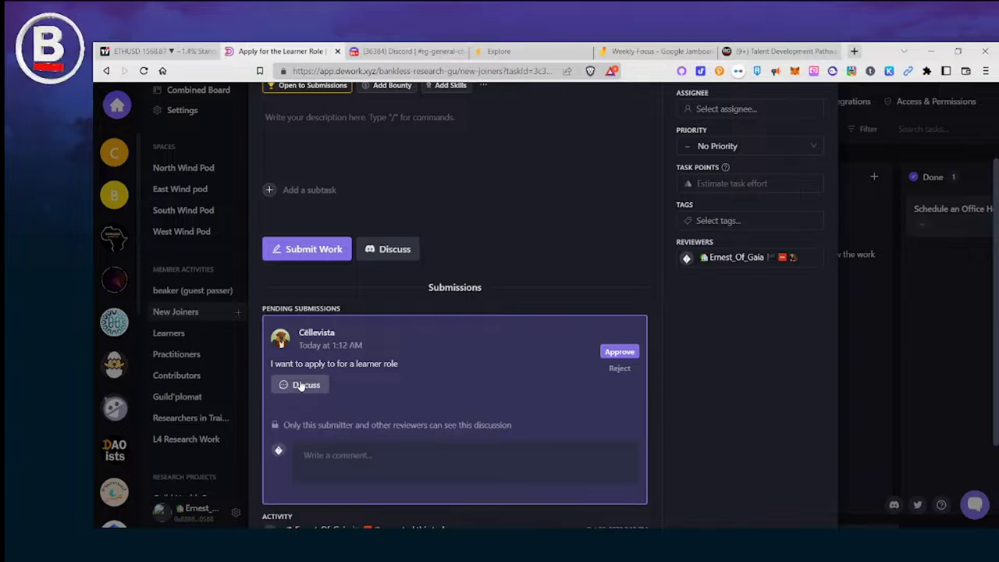
left_click(353, 451)
type("Just submit work to each")
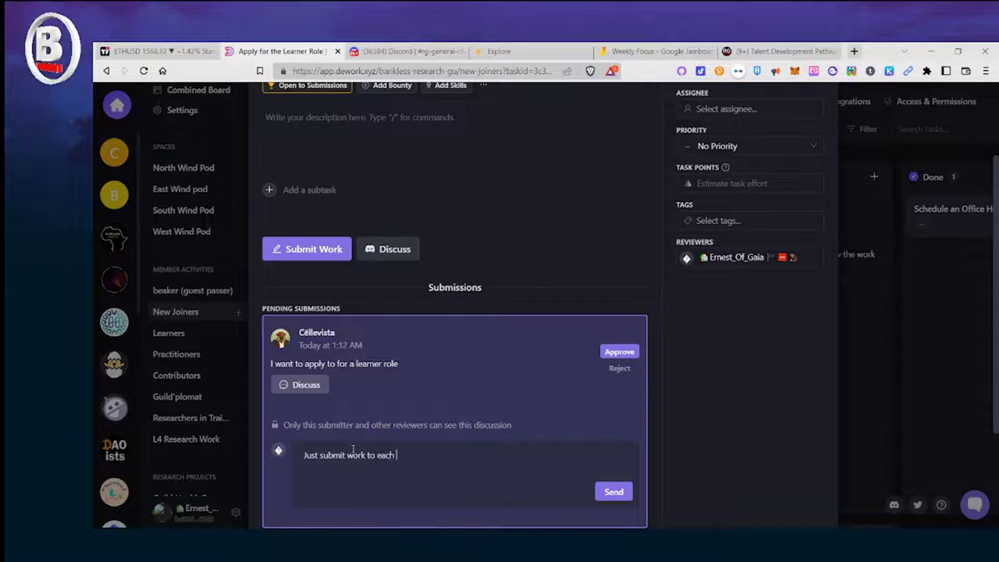
type(" task and then i can giv")
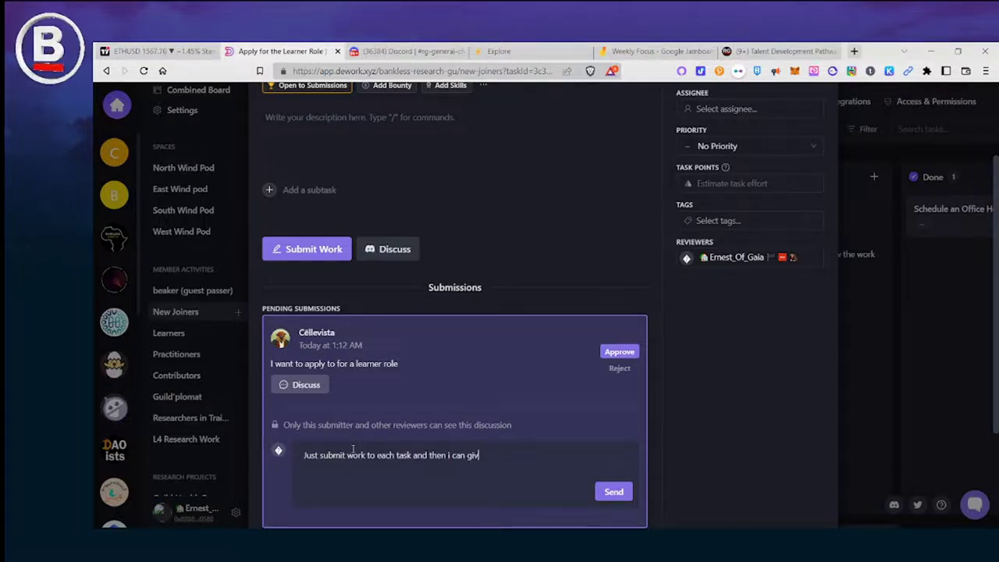
type("e you the new role")
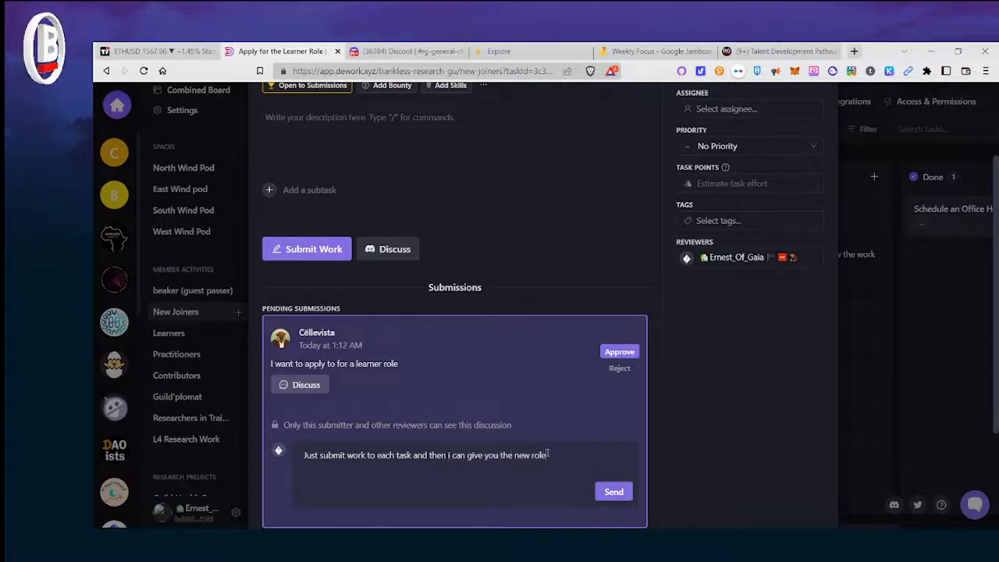
left_click(606, 492)
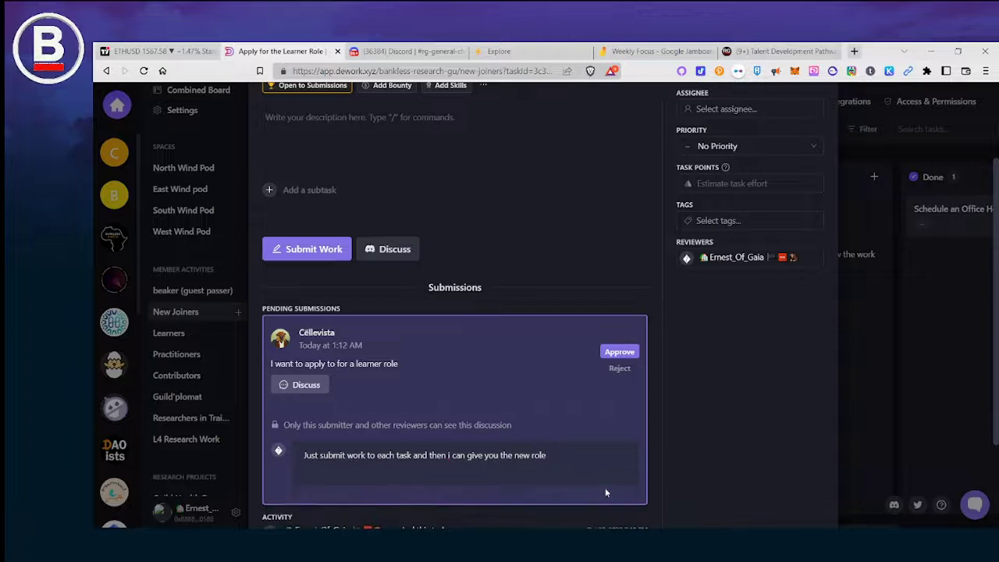
left_click(181, 314)
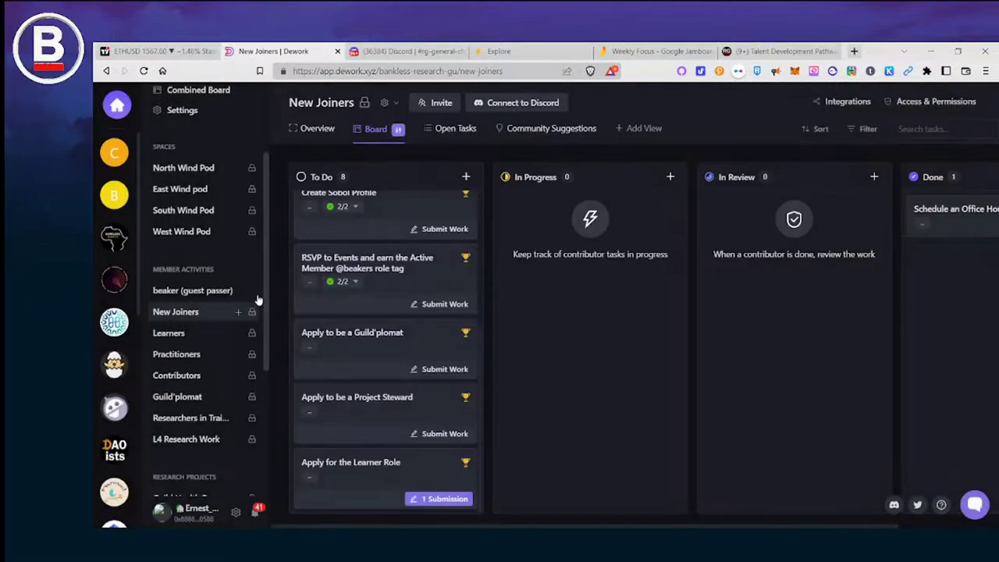
scroll(364, 300, "up", 3)
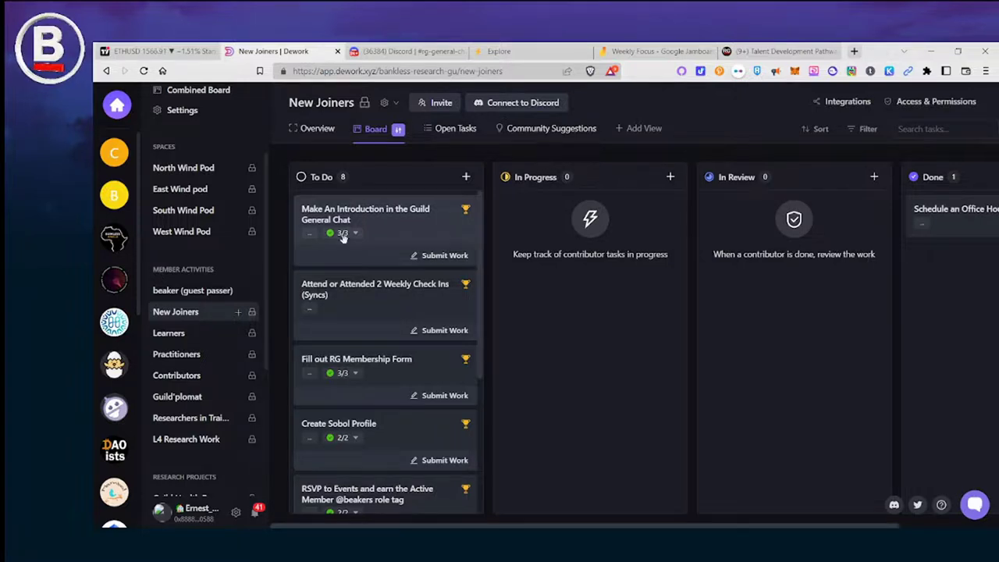
left_click(373, 308)
scroll(374, 324, "down", 8)
scroll(375, 320, "up", 3)
scroll(375, 324, "down", 3)
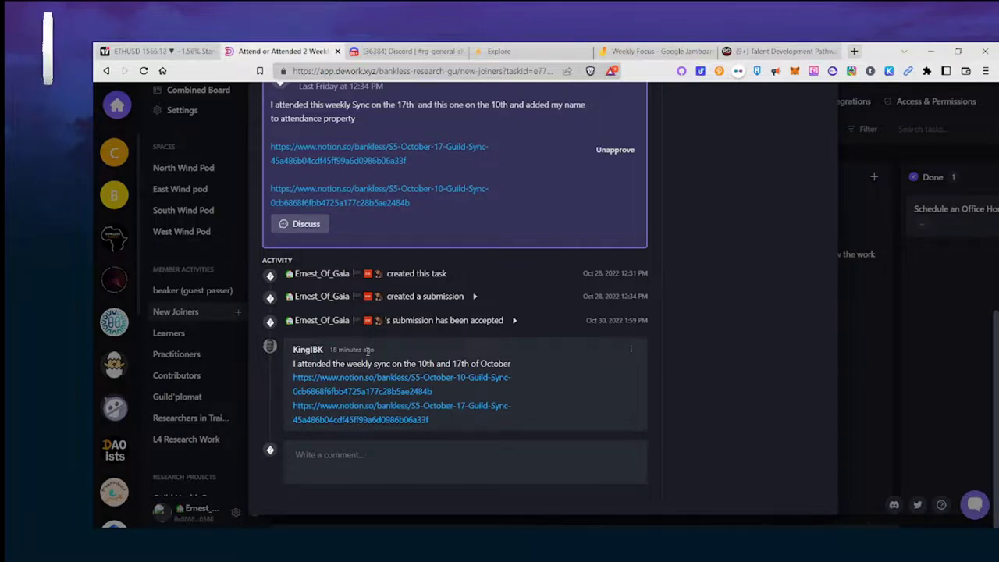
scroll(338, 349, "up", 4)
scroll(338, 353, "down", 3)
scroll(434, 422, "down", 1)
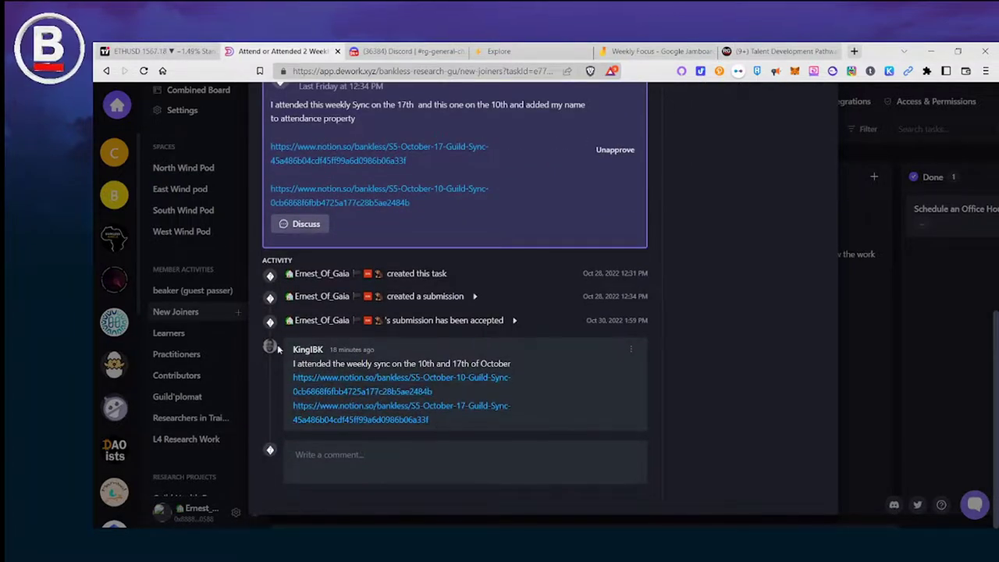
scroll(319, 387, "up", 3)
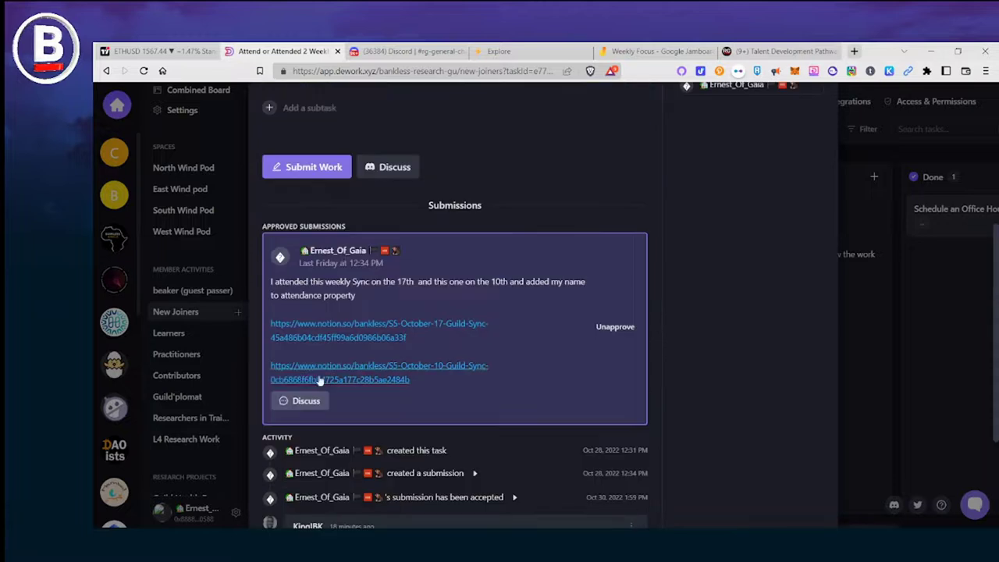
scroll(296, 381, "down", 3)
left_click(239, 334)
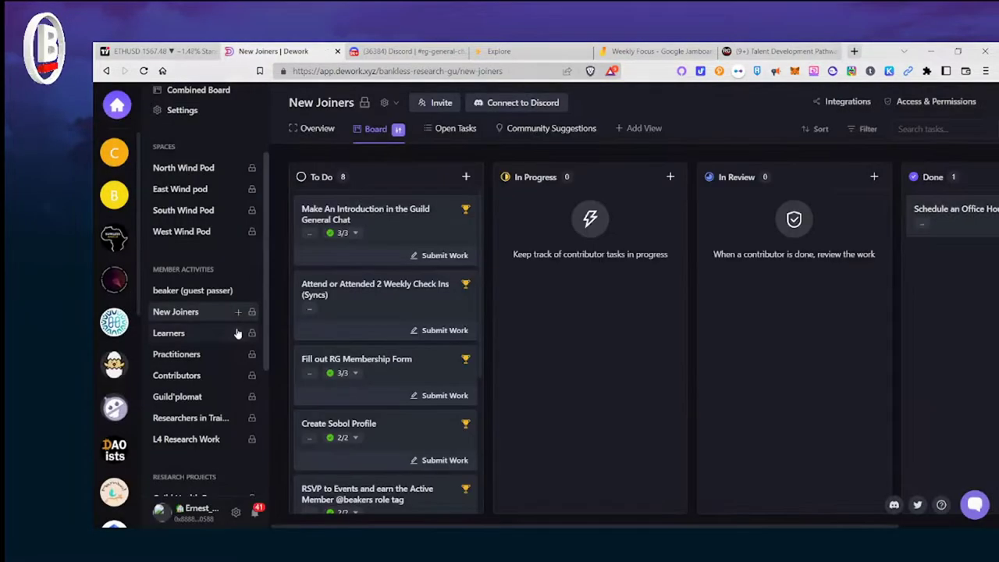
- Look over the Fill out RG Membership Form and Create Sobol Profile tasks
left_click(406, 375)
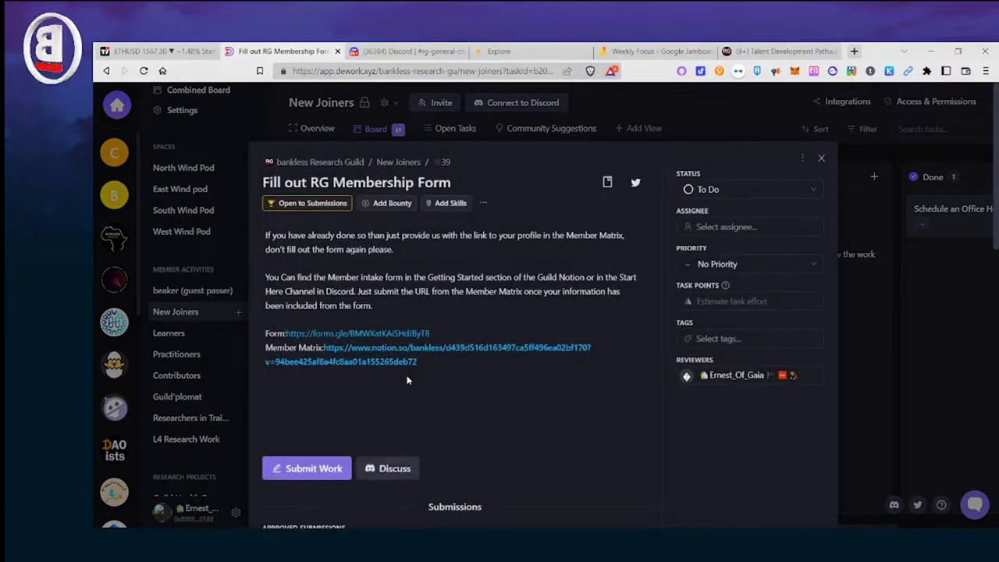
scroll(407, 381, "down", 10)
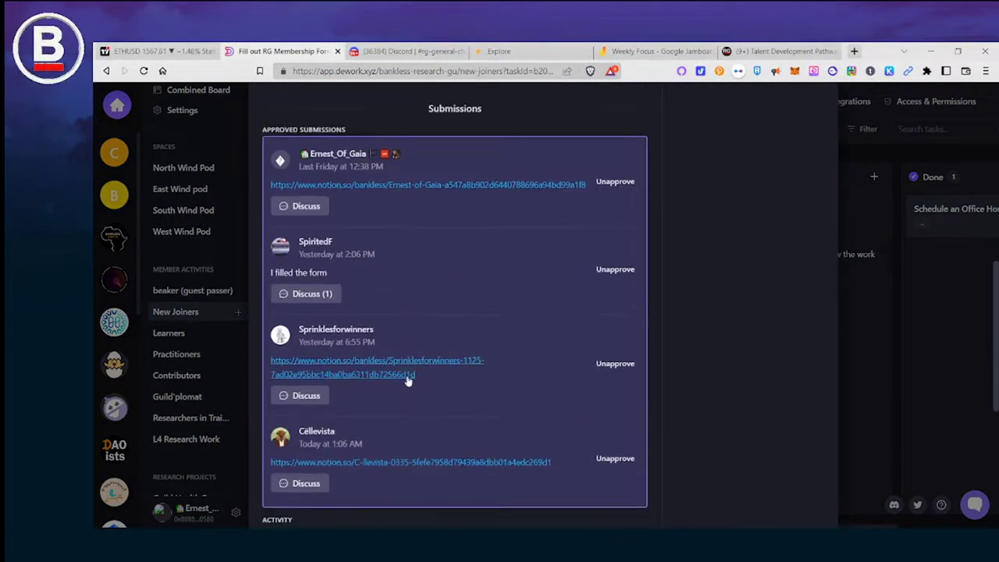
left_click(195, 309)
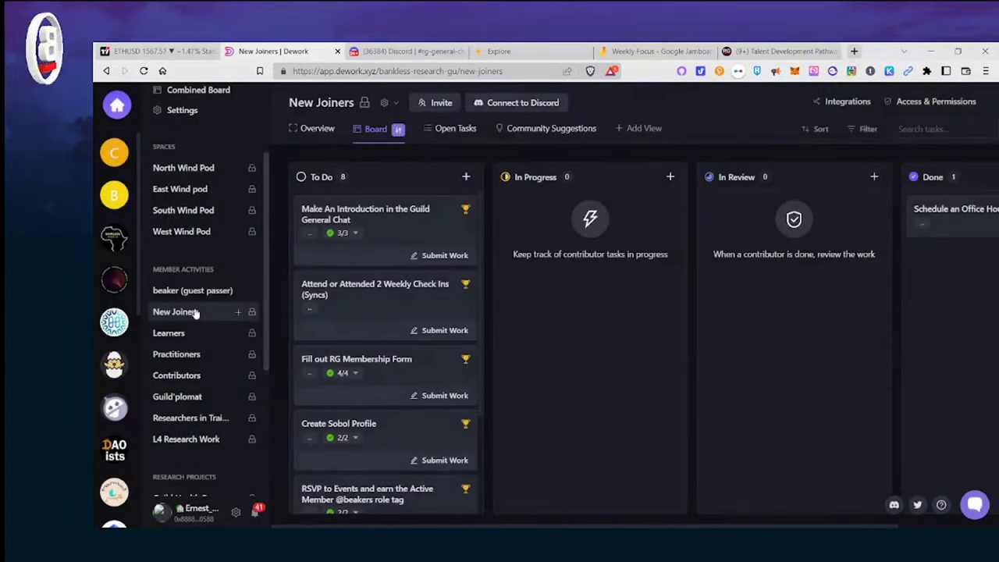
scroll(401, 370, "down", 2)
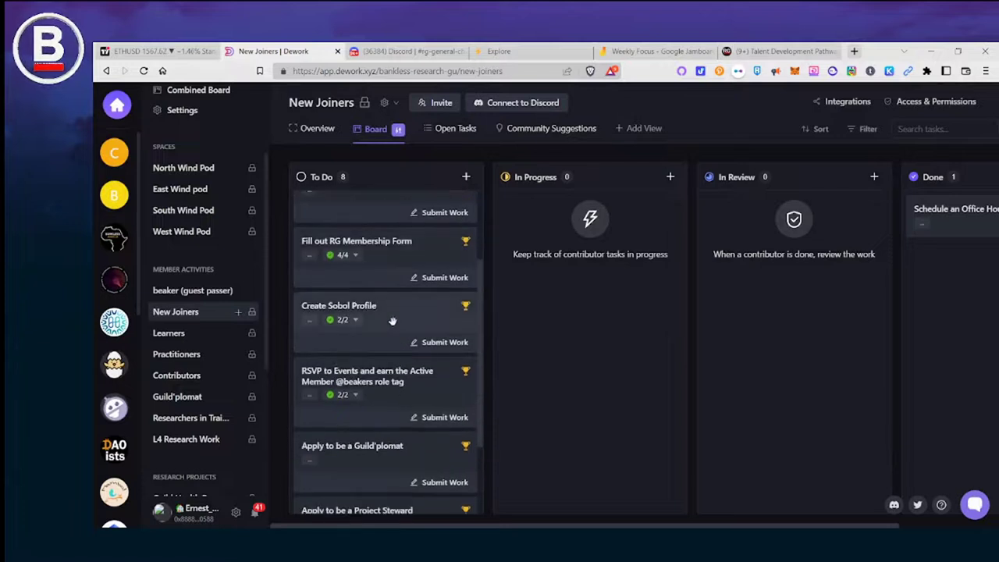
left_click(393, 321)
scroll(393, 321, "down", 5)
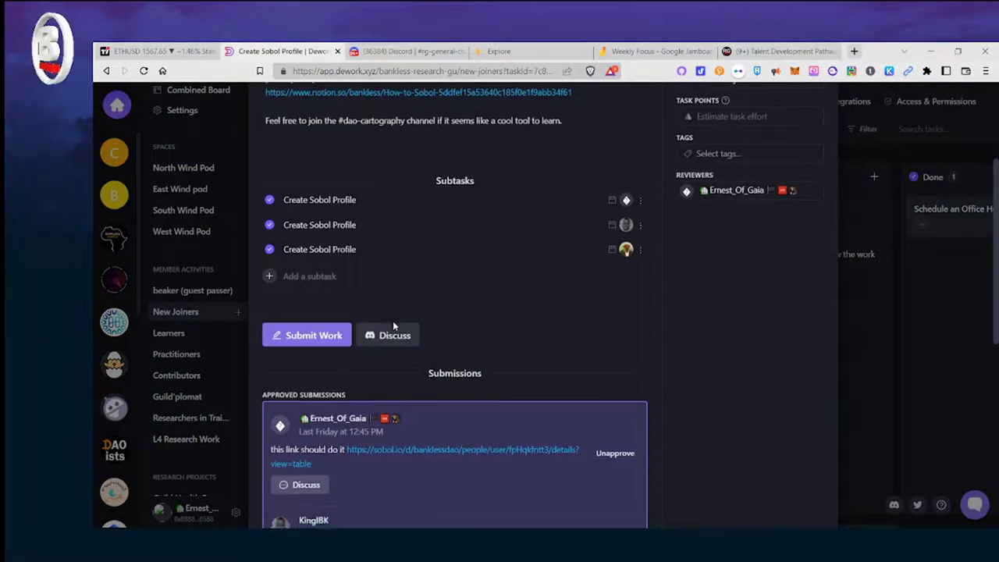
scroll(393, 320, "down", 3)
scroll(392, 320, "up", 1)
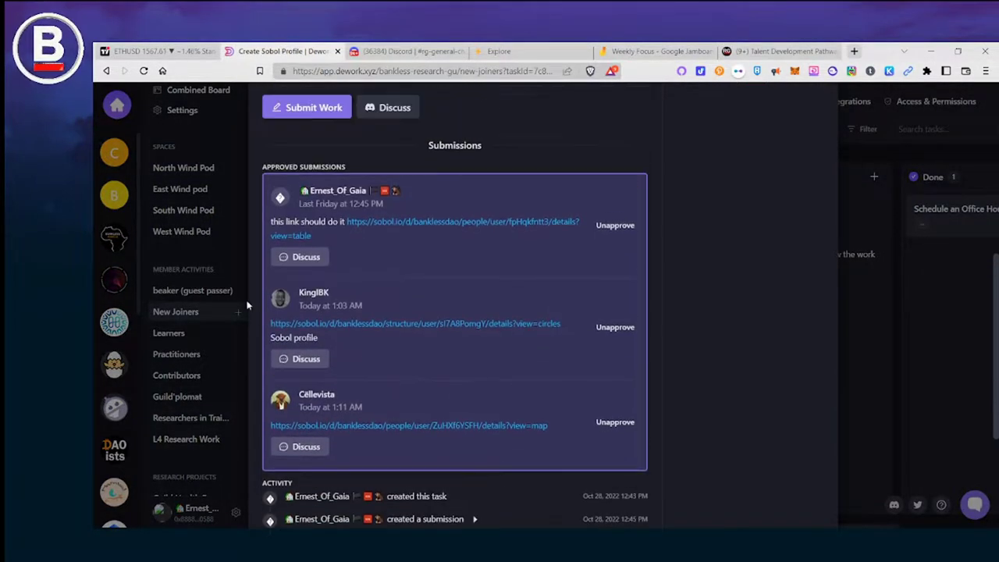
left_click(248, 297)
- Check the RSVP to Events task, then reopen Apply for the Learner Role
scroll(422, 367, "down", 1)
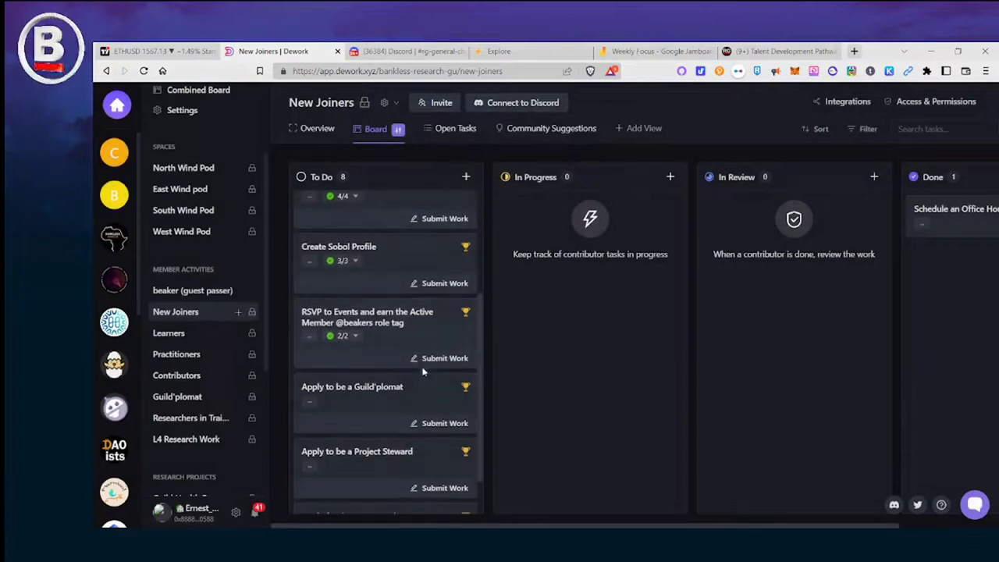
left_click(390, 326)
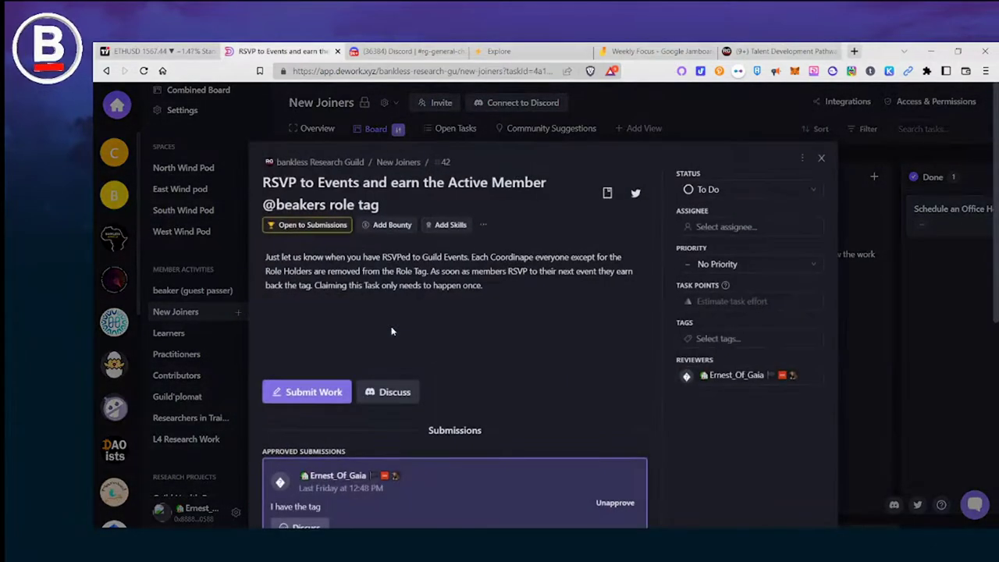
scroll(393, 334, "down", 5)
left_click(247, 340)
scroll(406, 339, "down", 1)
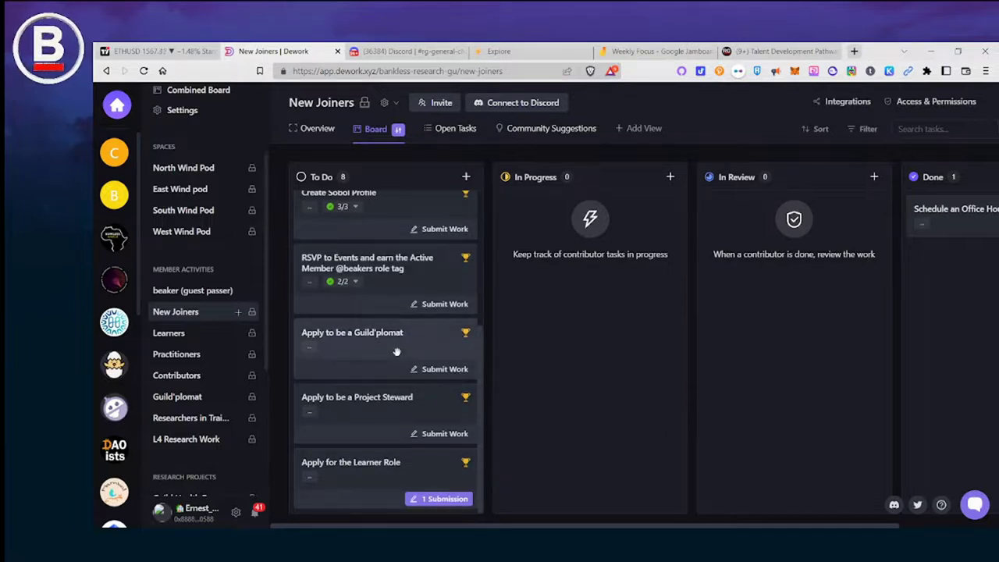
left_click(391, 463)
scroll(400, 465, "down", 2)
- Edit the learner applicant reply to exclude the project steward and guildplomat tasks
left_click(311, 386)
scroll(403, 444, "down", 2)
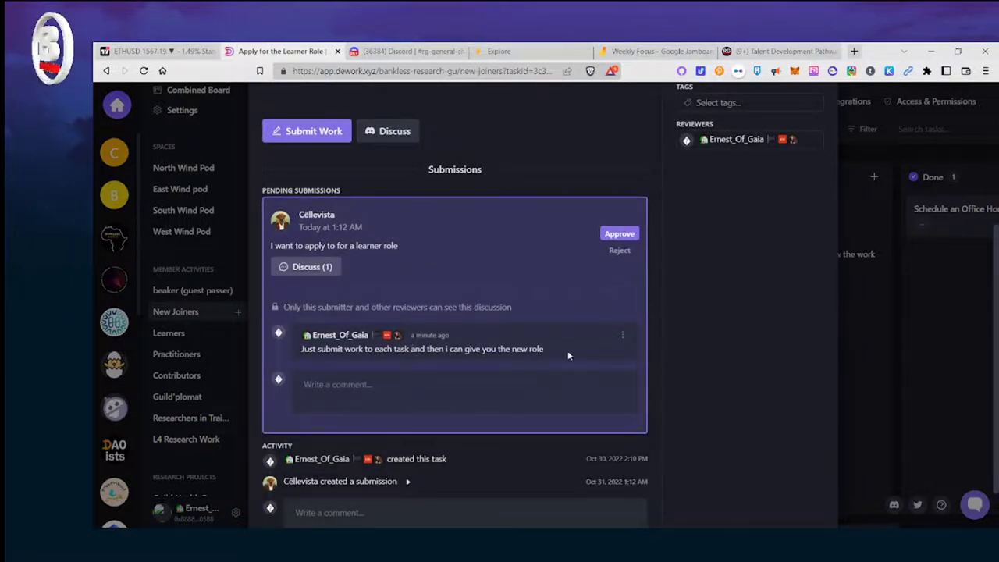
left_click(623, 338)
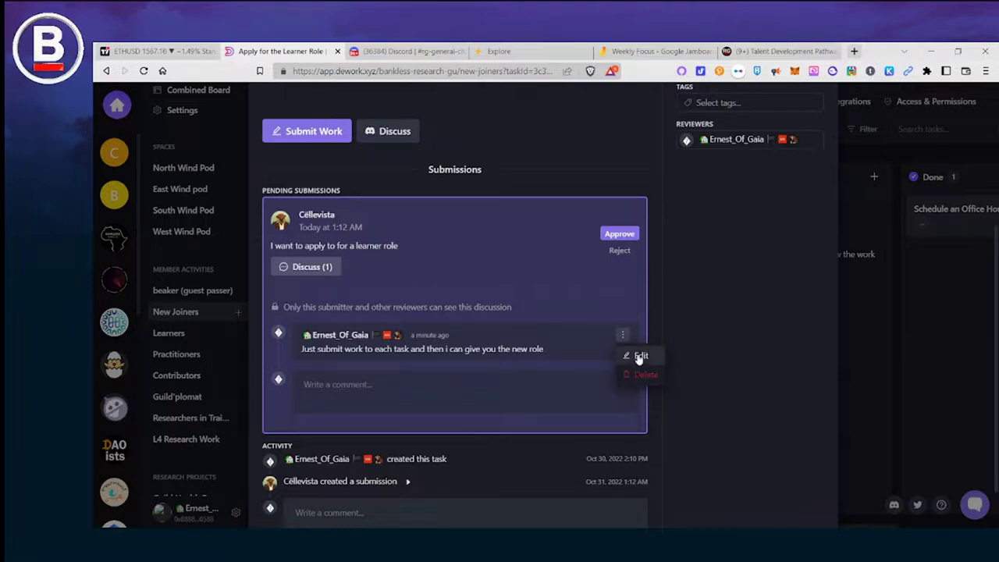
left_click(639, 352)
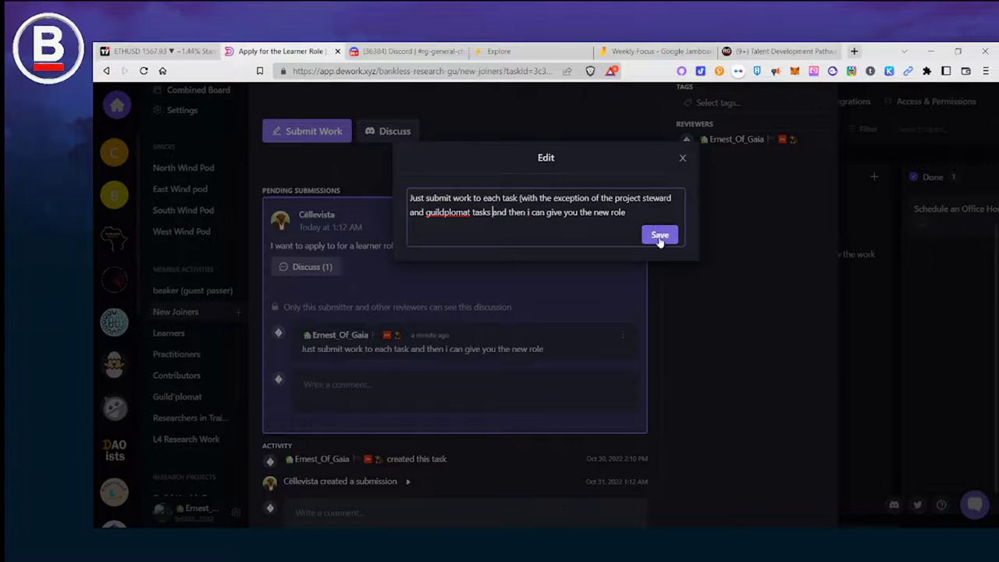
left_click(649, 232)
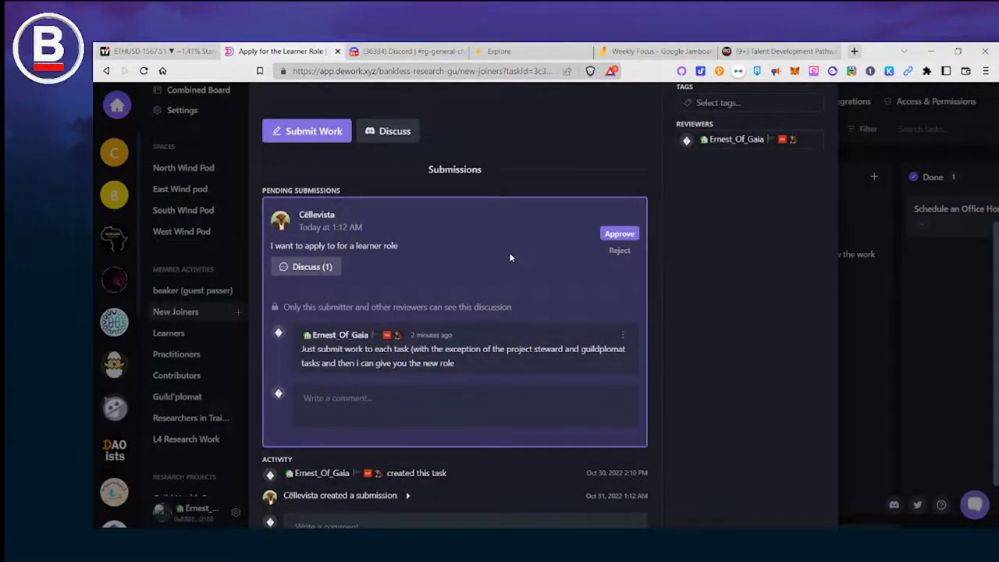
left_click(191, 312)
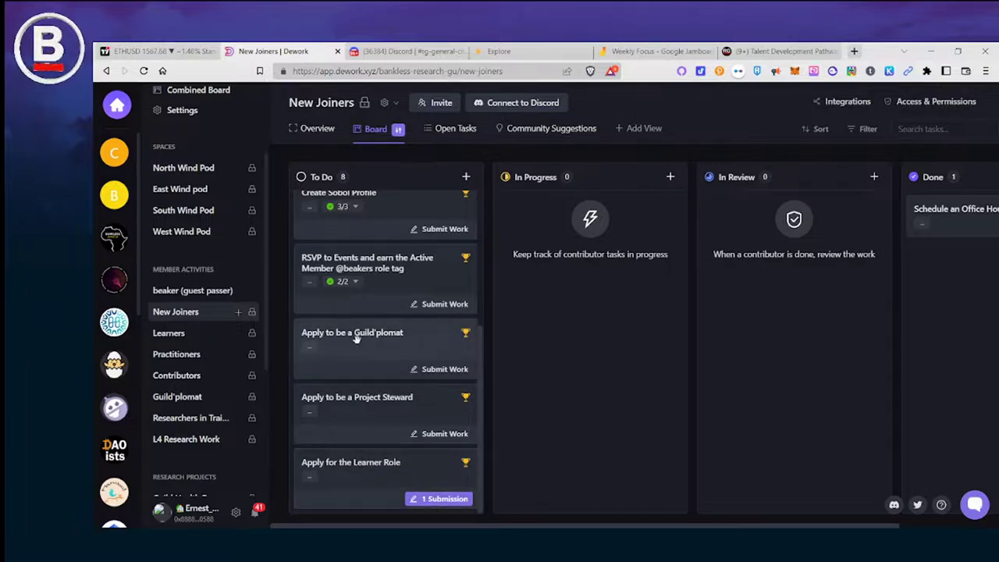
- Move the Guild'plomat and Project Steward application cards to In Progress, then reopen the Learner Role discussion
left_click_drag(355, 336, 571, 221)
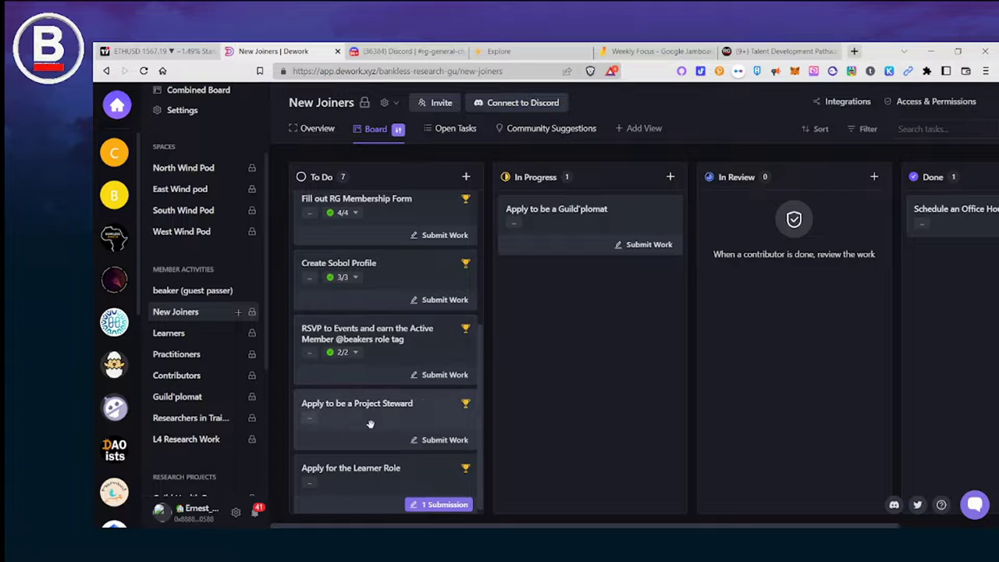
left_click_drag(370, 408, 569, 282)
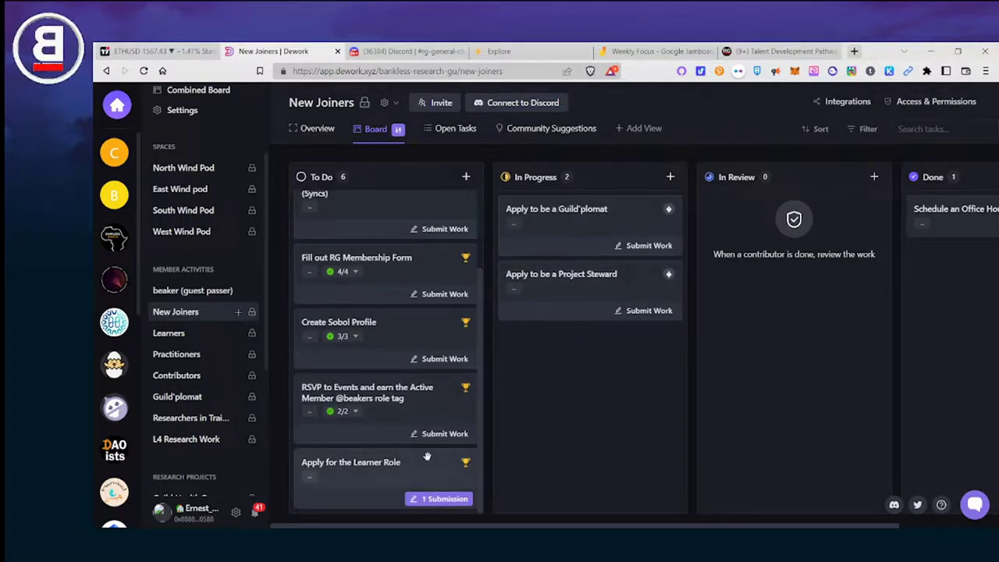
left_click(397, 463)
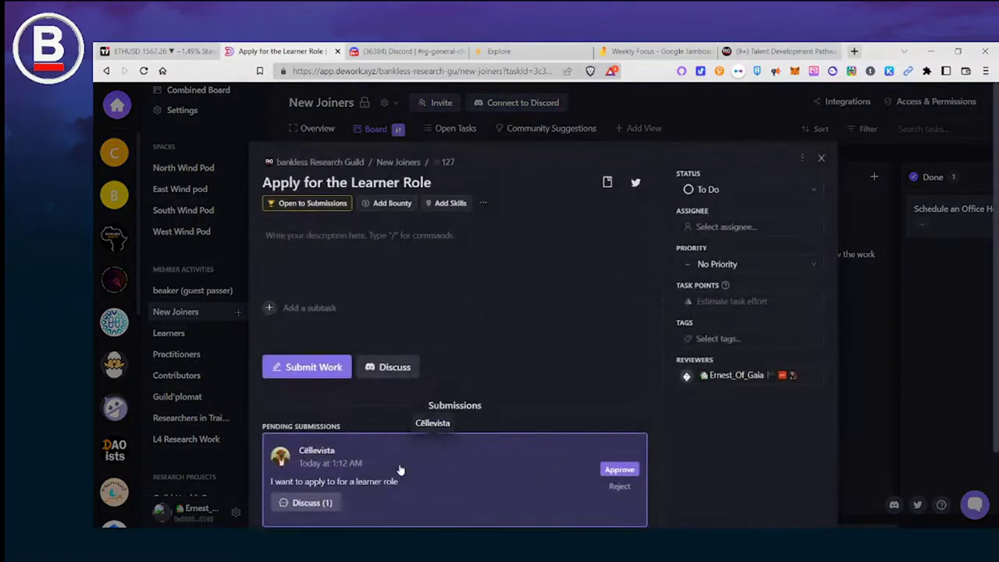
scroll(524, 454, "down", 3)
left_click(330, 353)
- Extend the applicant reply to say only To Do tasks count, not In Progress ones
left_click(623, 422)
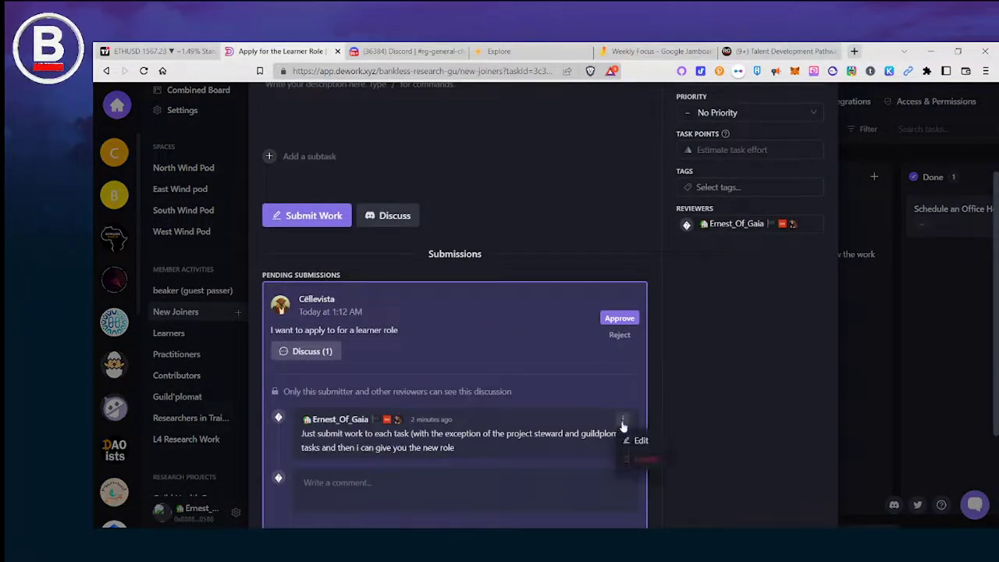
left_click(639, 439)
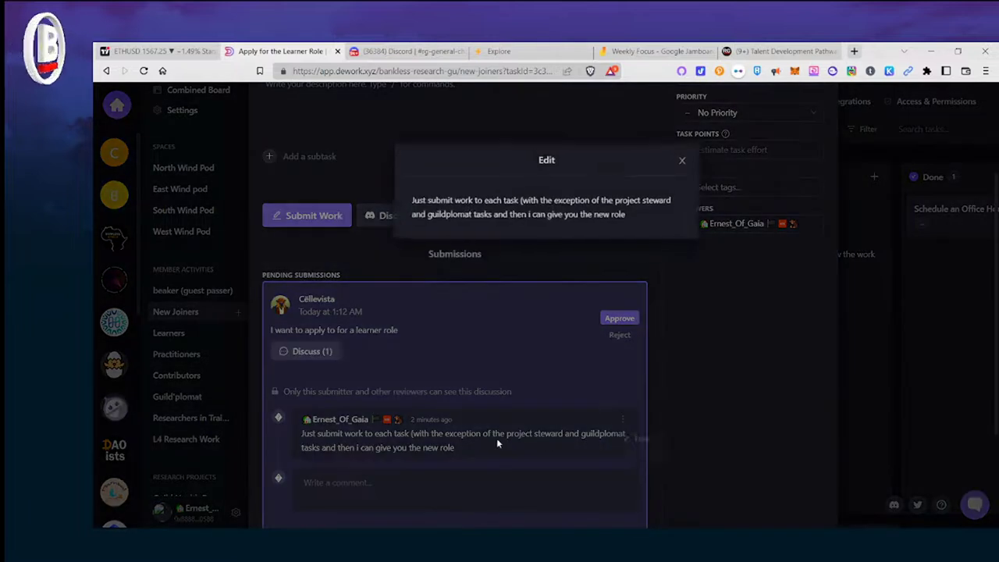
left_click(638, 213)
type(". Just the")
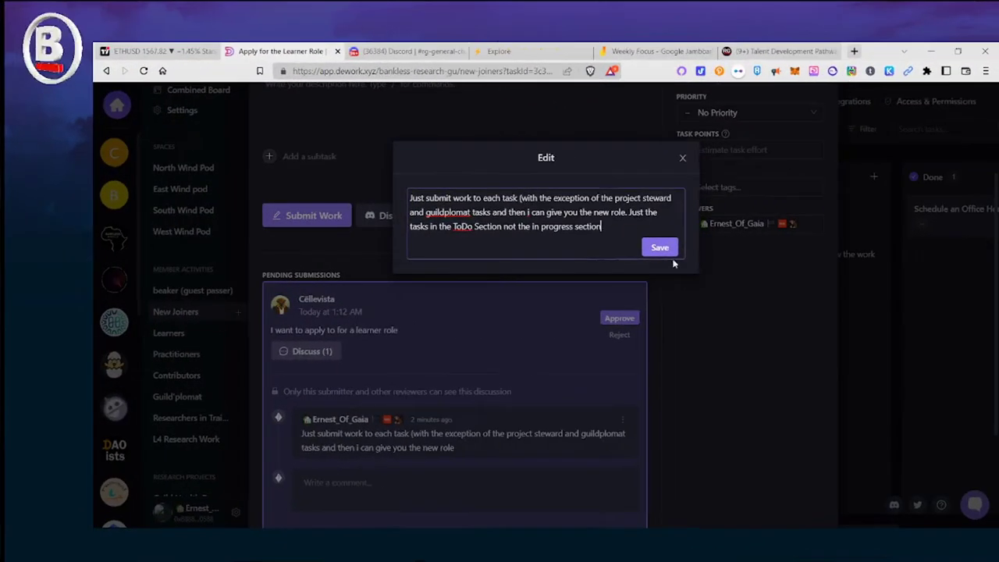
left_click(741, 250)
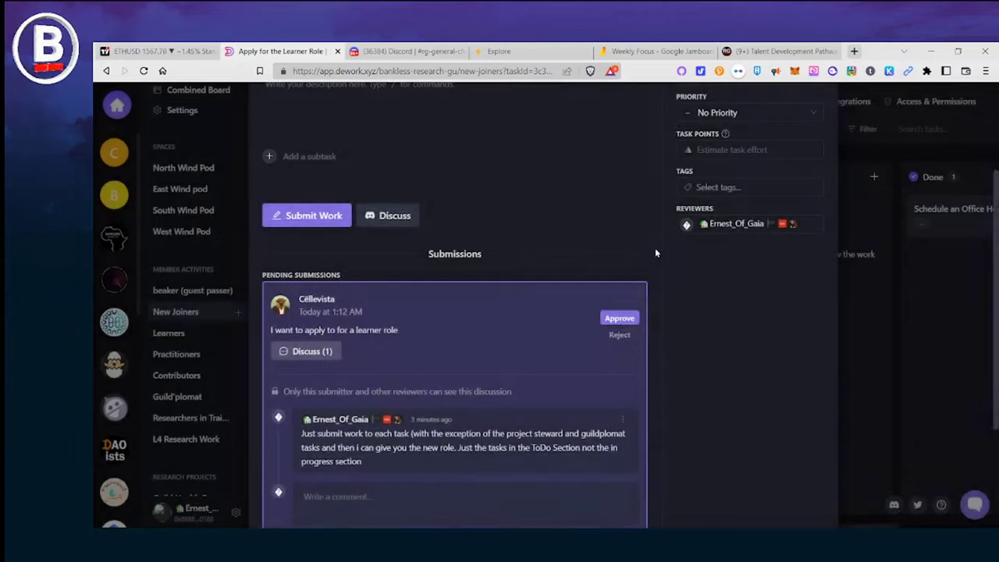
left_click(177, 312)
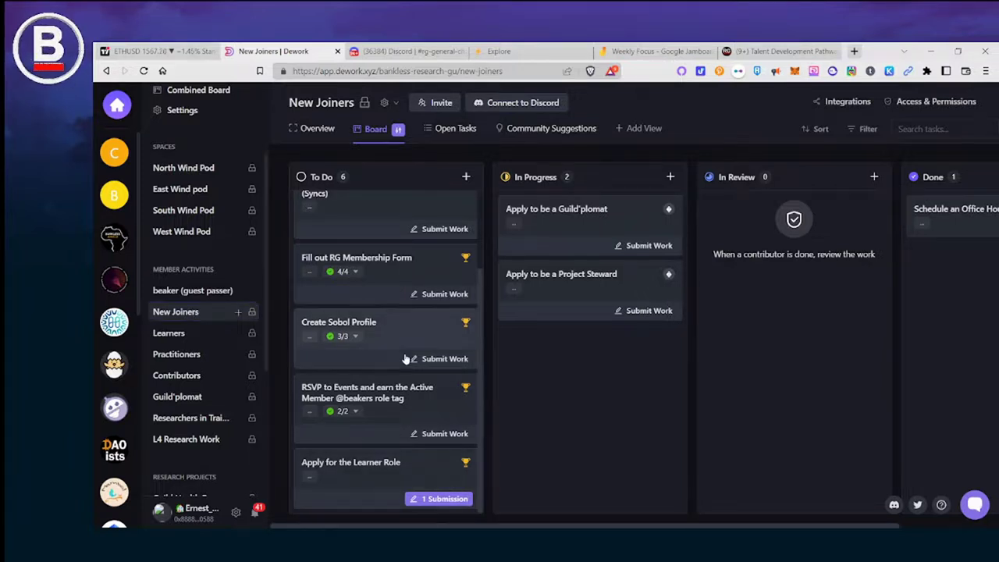
- Open the beaker (guest passer) board and look over its 5 To Do tasks
scroll(405, 359, "up", 3)
scroll(191, 344, "down", 5)
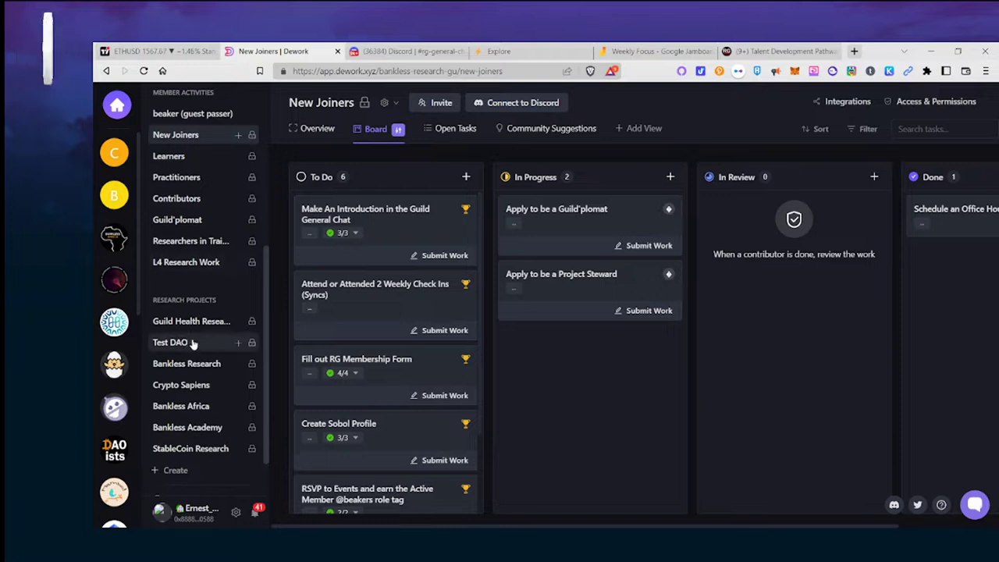
scroll(195, 345, "down", 2)
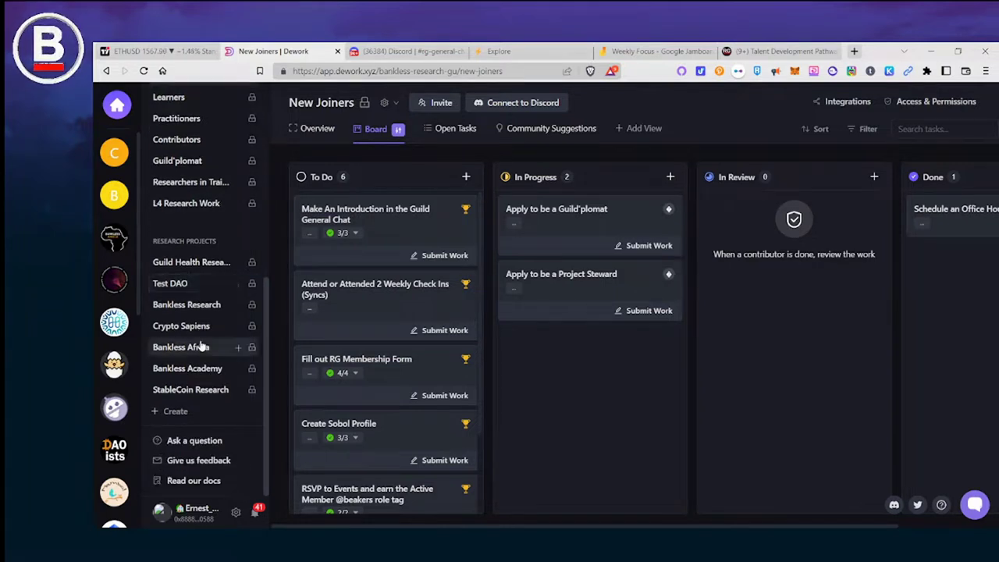
scroll(202, 347, "up", 10)
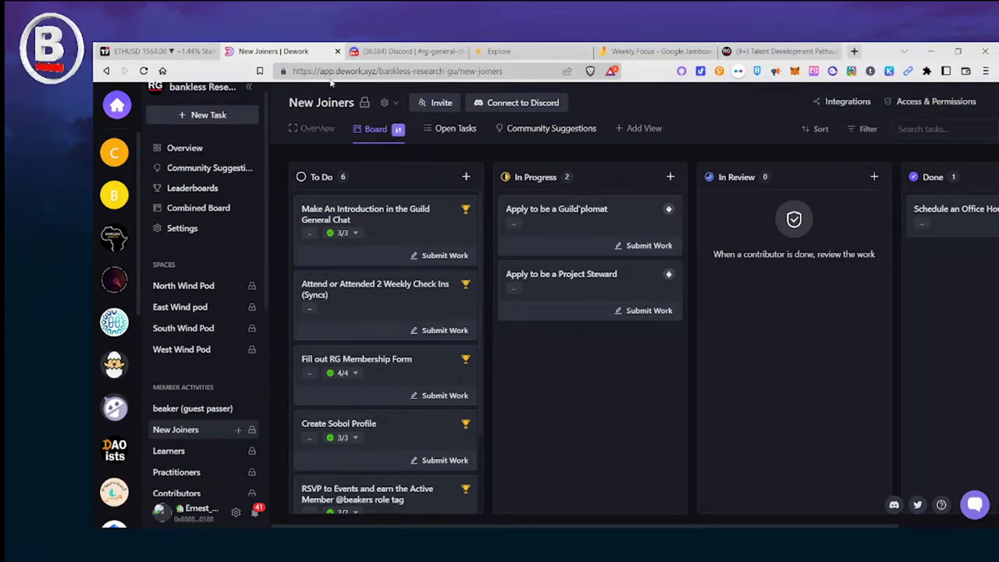
scroll(192, 313, "down", 1)
scroll(192, 312, "down", 3)
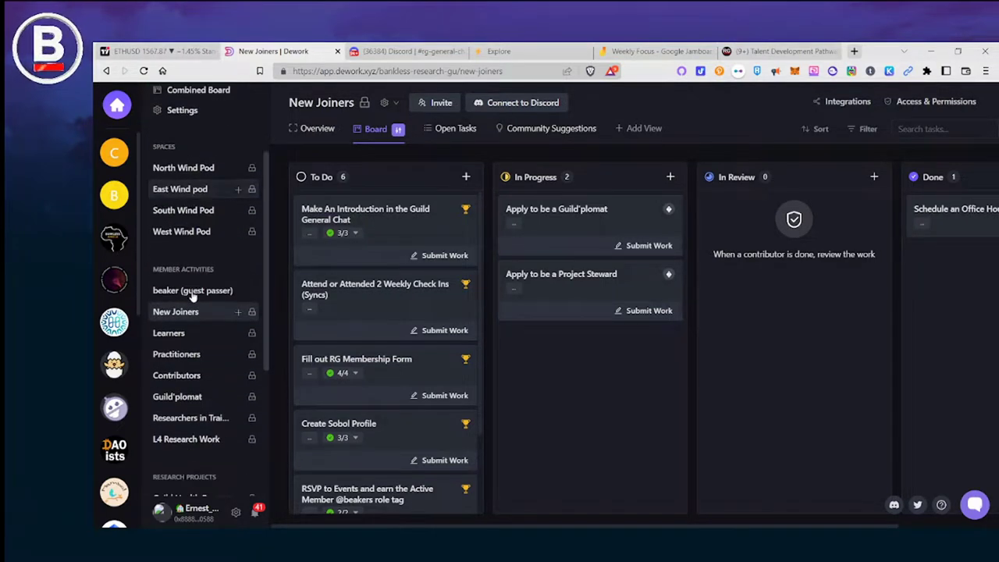
left_click(194, 290)
scroll(387, 319, "down", 1)
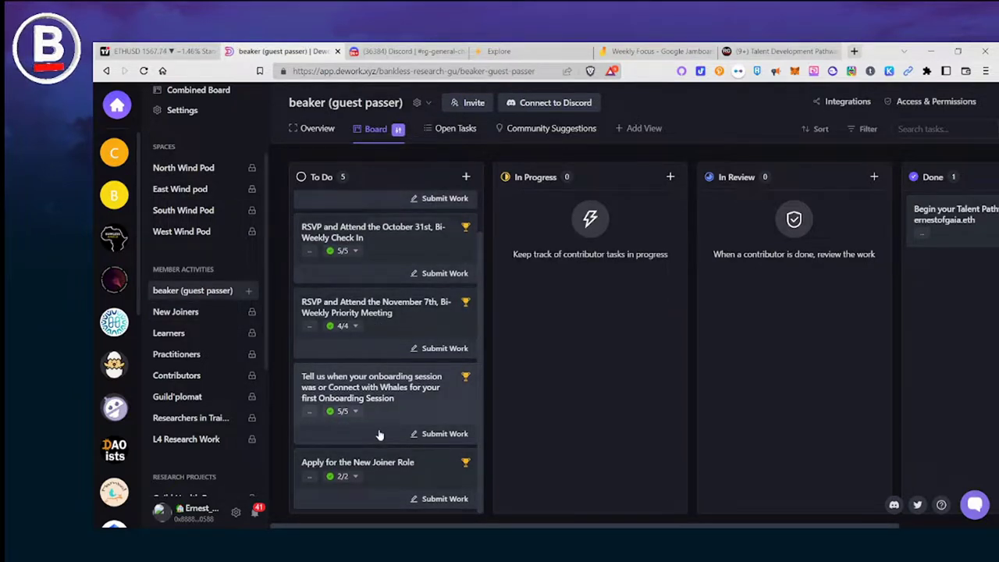
scroll(380, 435, "up", 1)
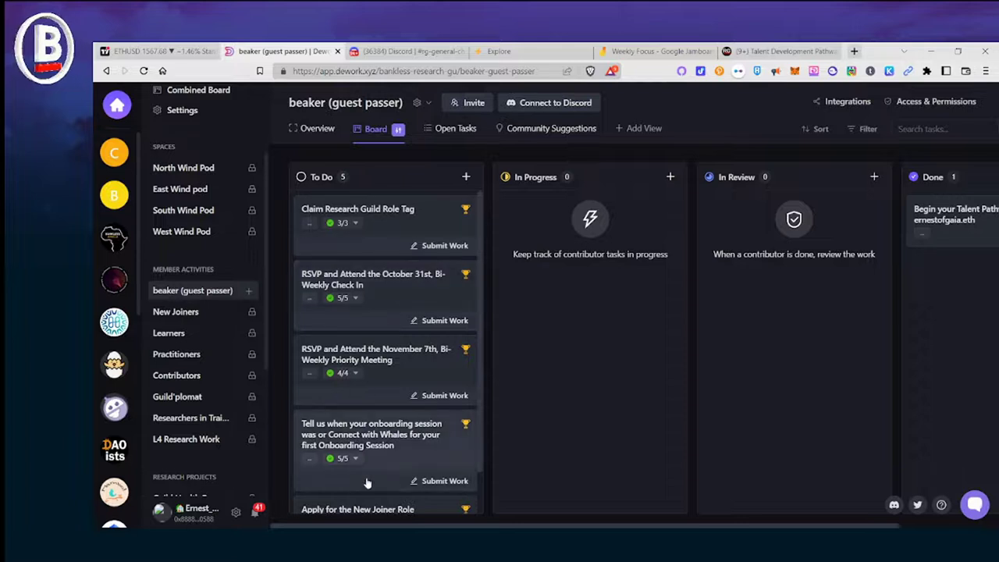
- Inspect the Notion Tags options for Ernest of Gaia and ETrinity without changing them
left_click(781, 51)
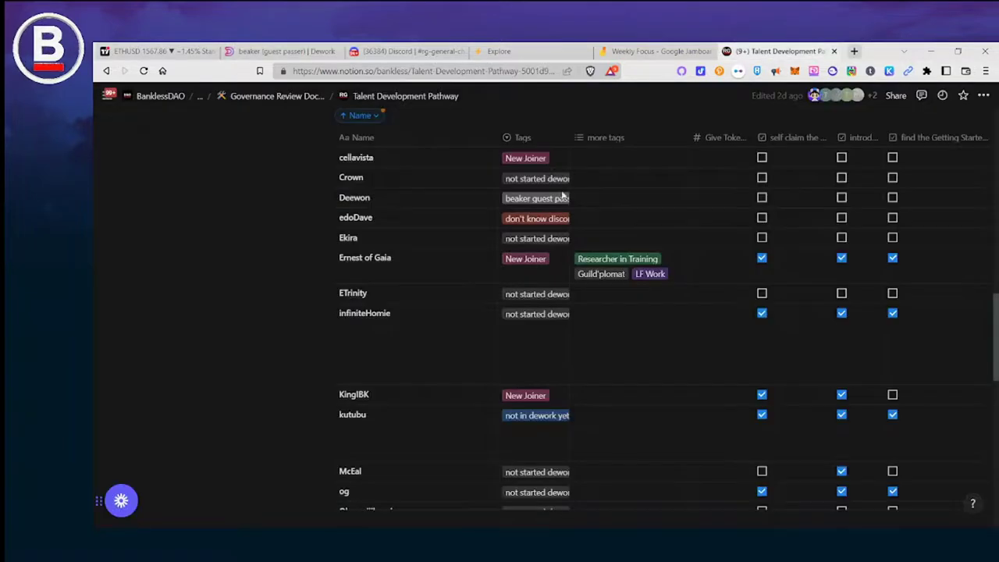
scroll(359, 198, "down", 4)
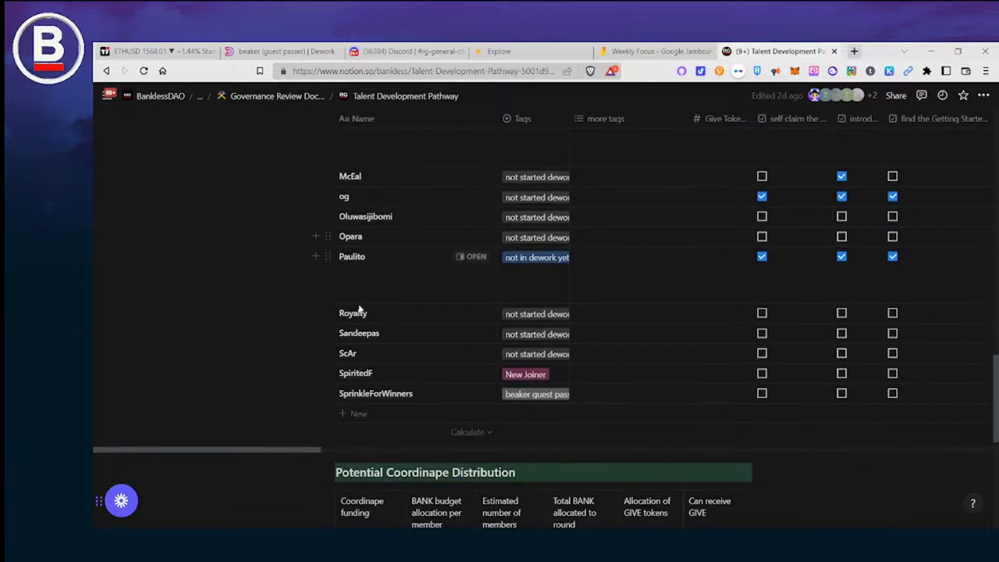
scroll(427, 260, "up", 2)
scroll(427, 259, "up", 2)
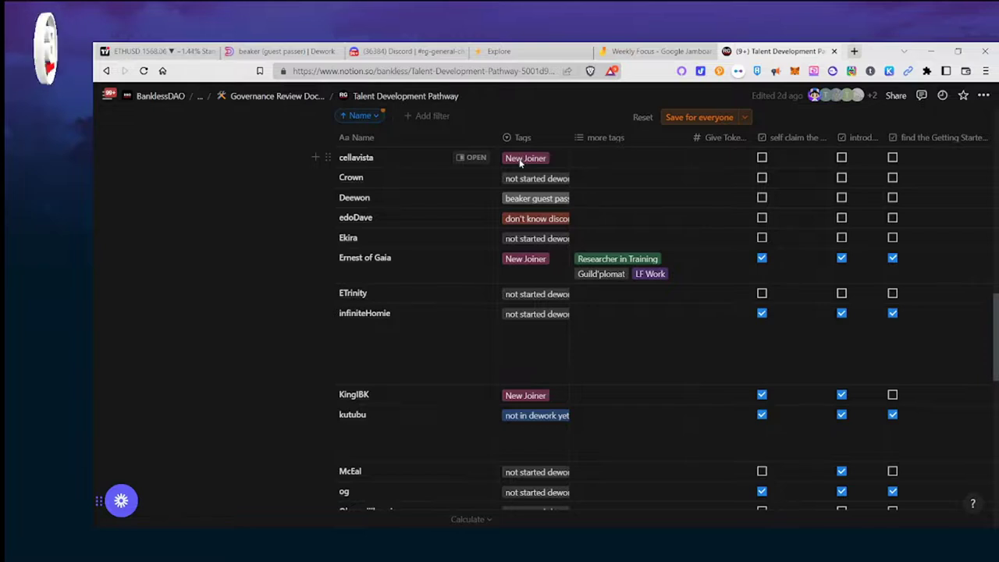
scroll(519, 161, "down", 1)
scroll(517, 157, "up", 1)
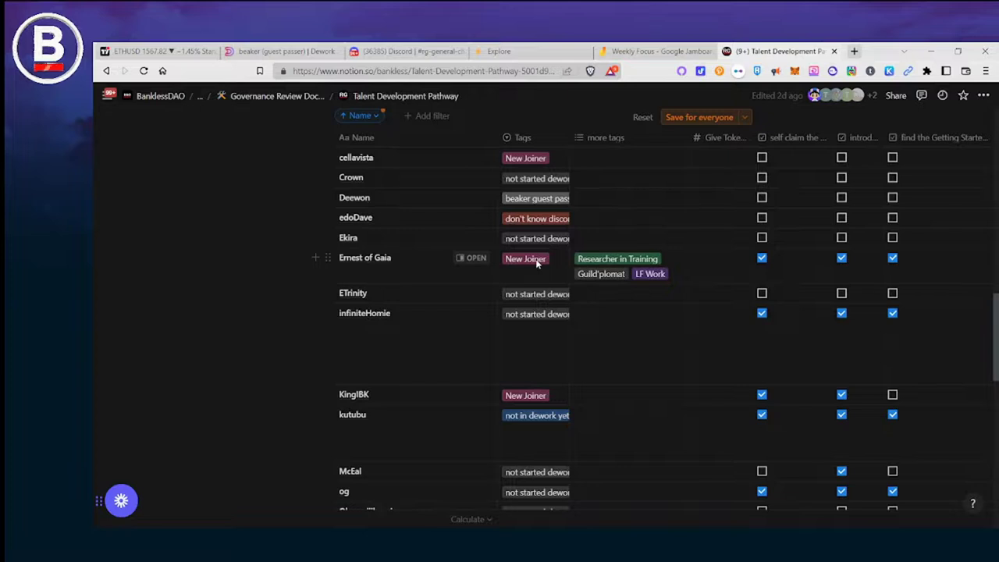
left_click(537, 264)
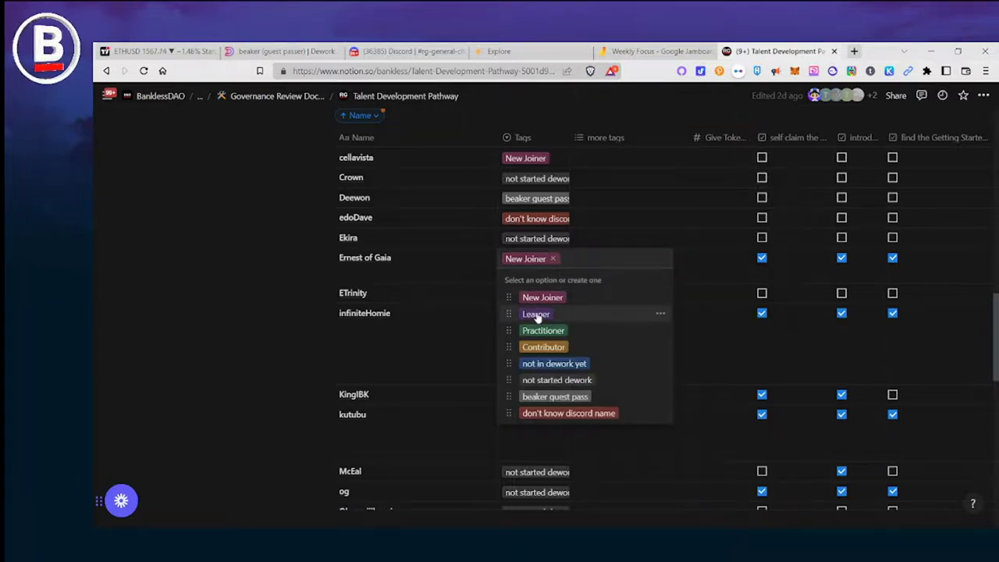
key("Escape")
scroll(531, 292, "down", 1)
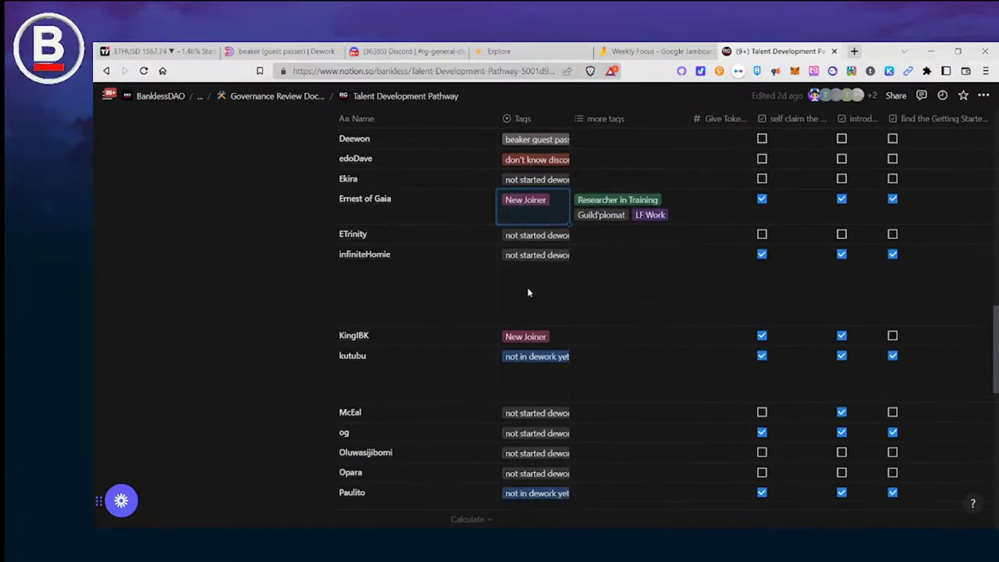
left_click(531, 237)
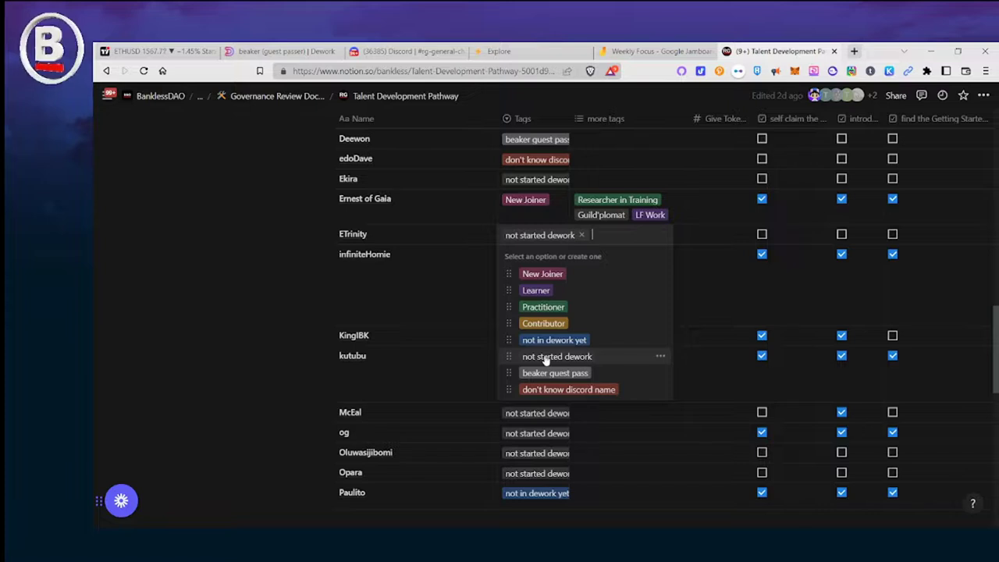
left_click(255, 51)
- Review the beaker (guest passer) role's Users list in Settings > Roles without saving
scroll(185, 302, "up", 2)
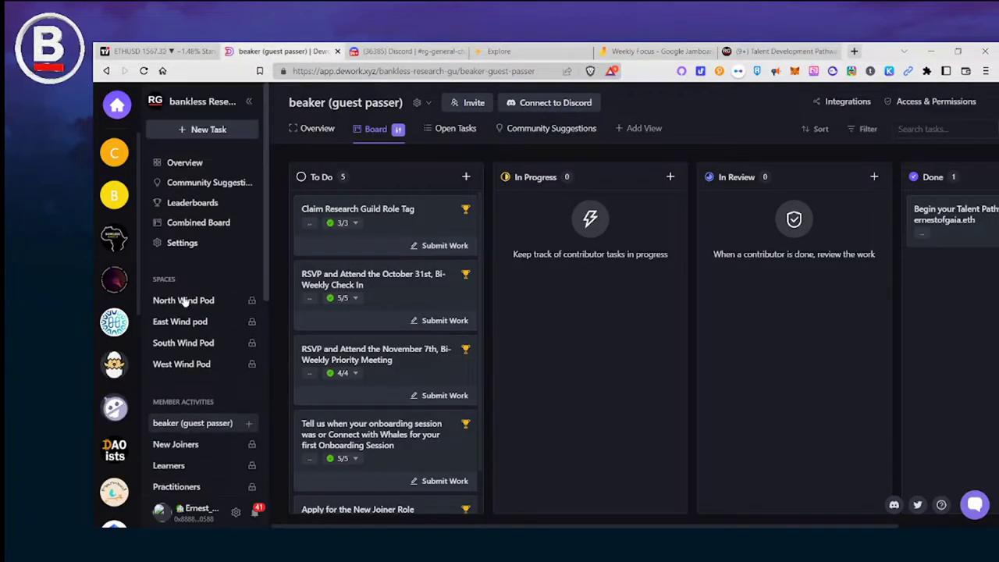
left_click(183, 250)
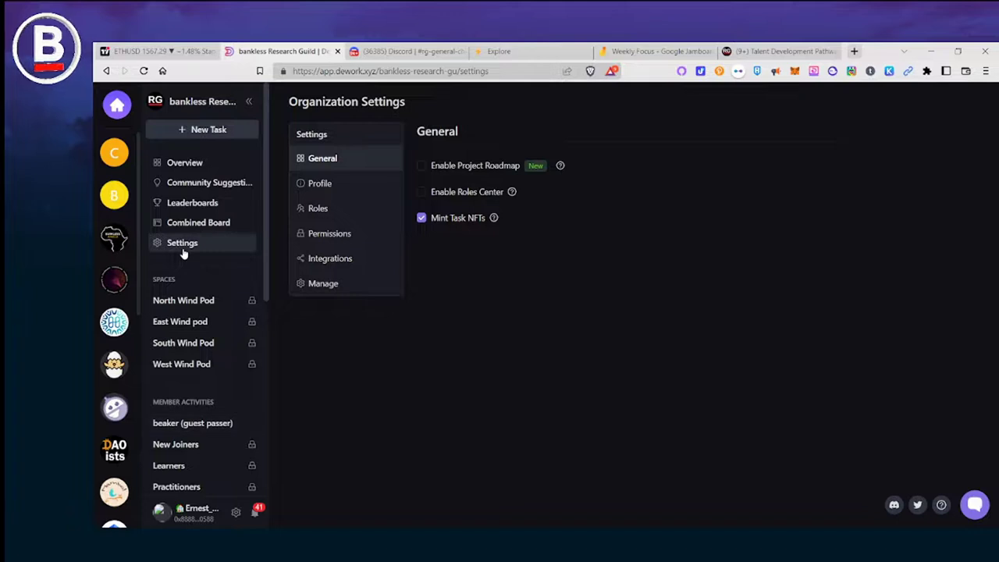
left_click(331, 211)
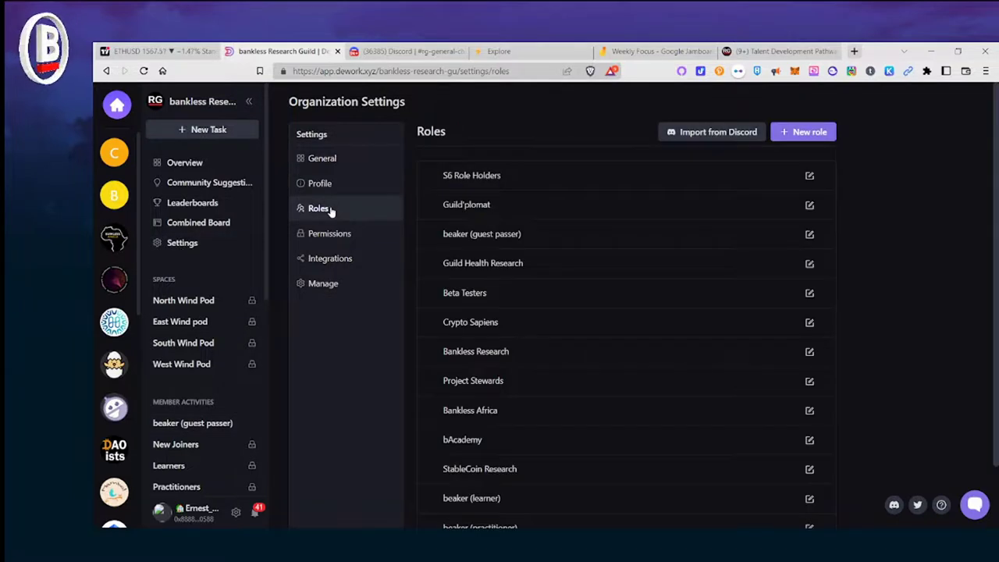
left_click(809, 234)
left_click(600, 314)
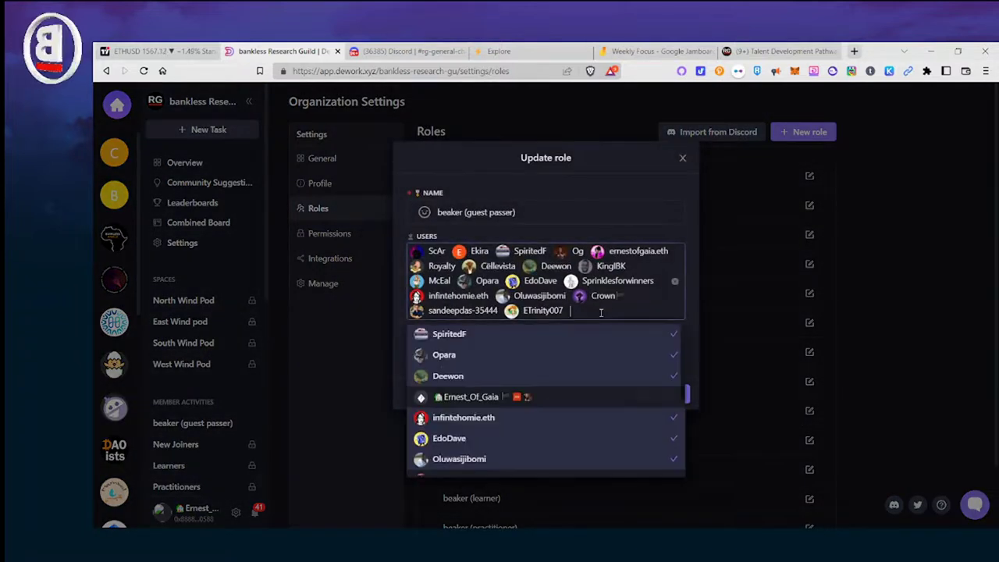
scroll(598, 347, "down", 5)
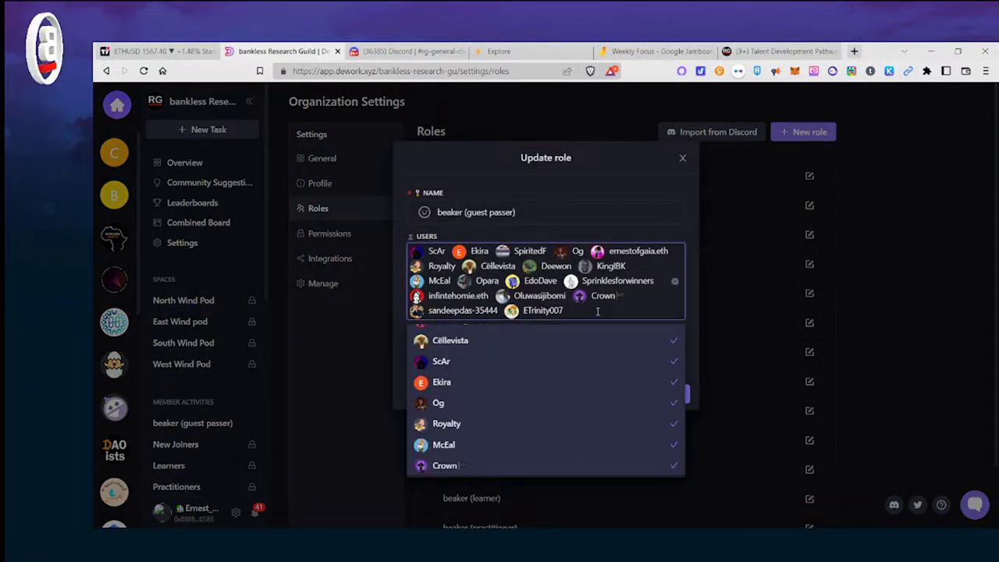
key("Escape")
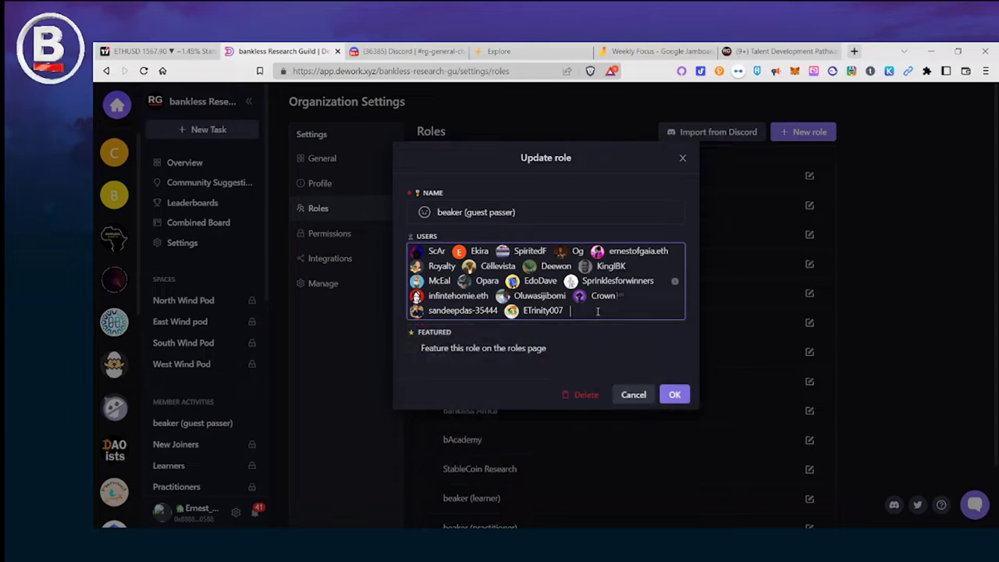
left_click(685, 159)
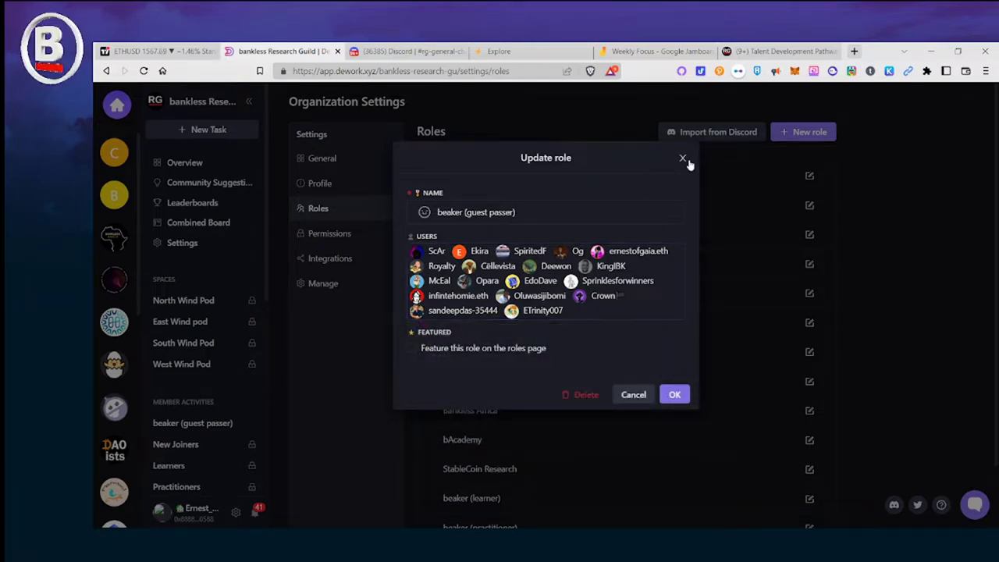
left_click(684, 160)
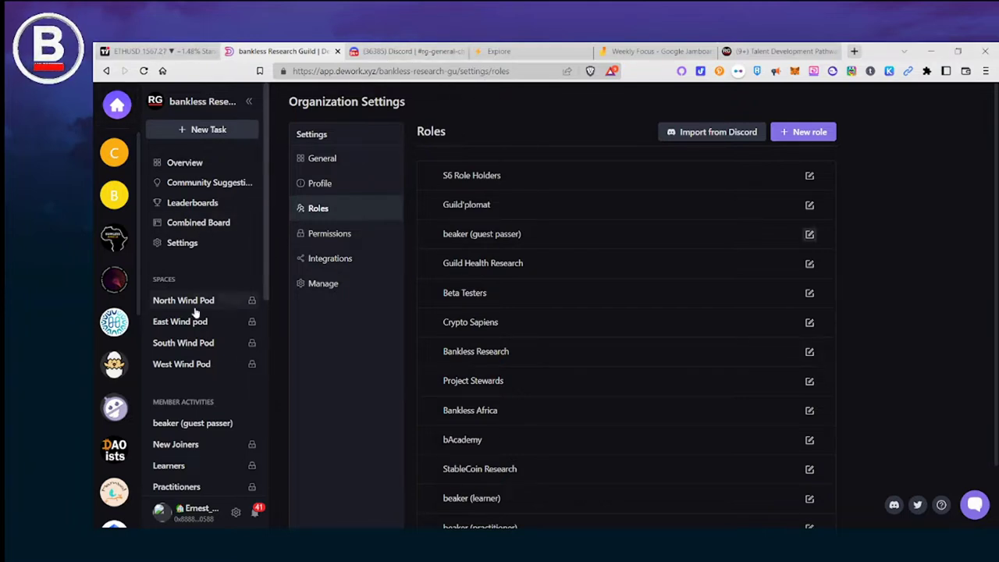
scroll(187, 335, "down", 1)
- Move the Make An Introduction in the Guild General Chat task via its ⋮ menu to the beaker board
left_click(182, 365)
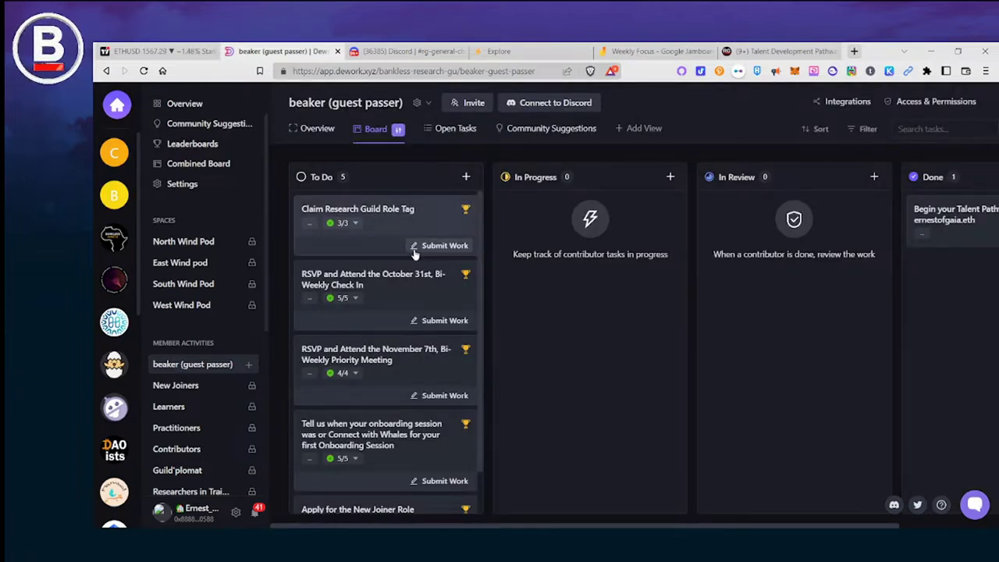
left_click(189, 384)
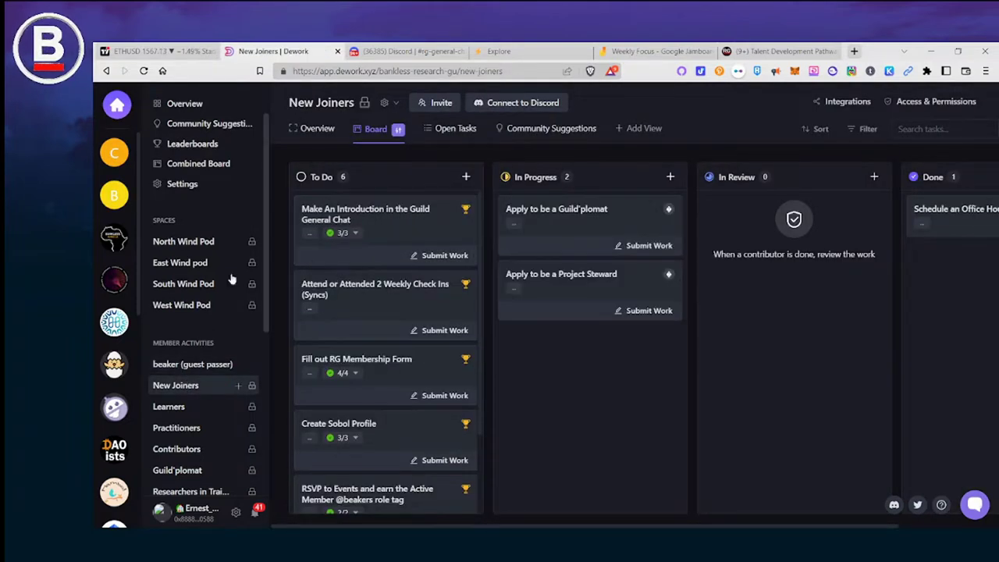
left_click(404, 234)
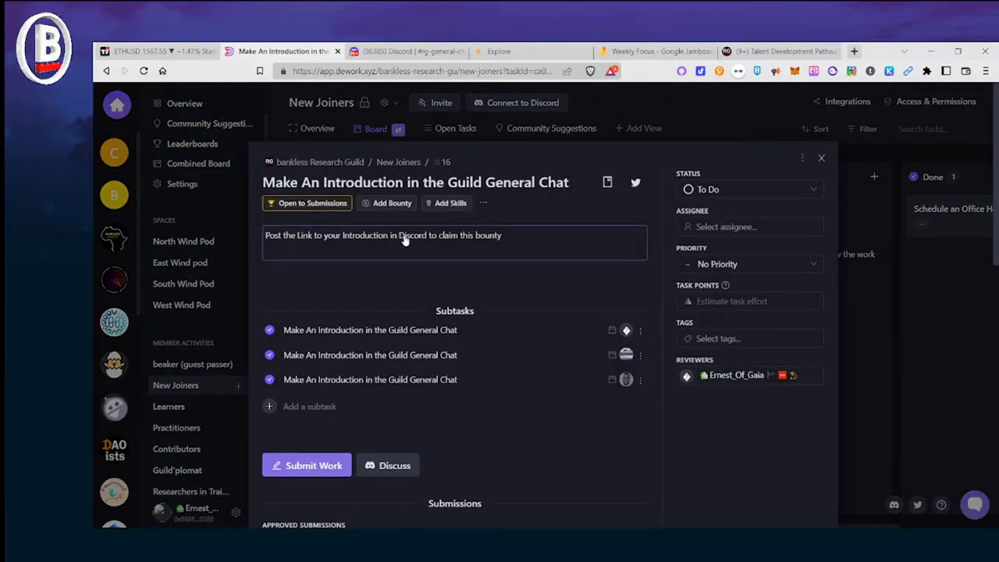
scroll(404, 240, "down", 6)
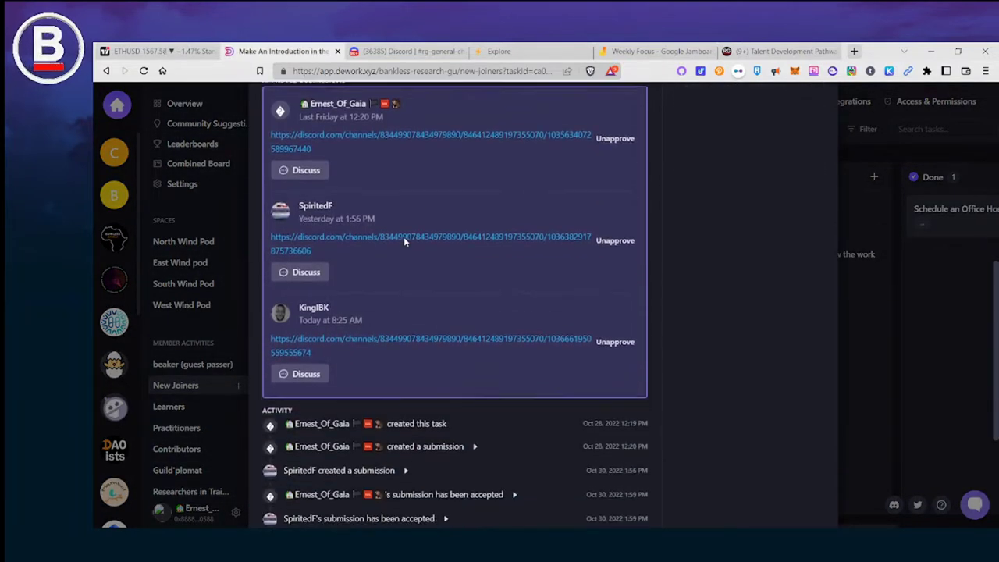
scroll(403, 236, "up", 6)
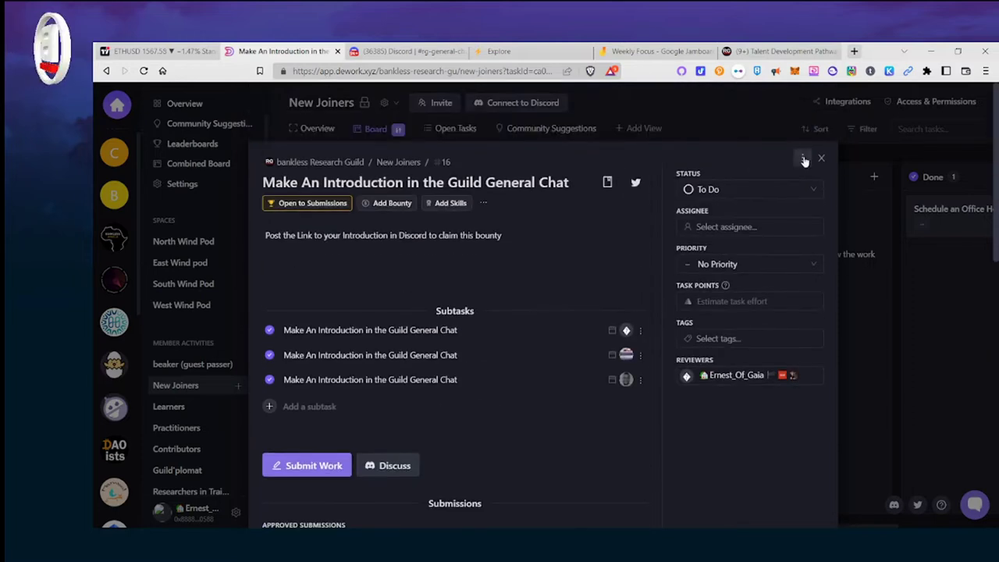
left_click(804, 158)
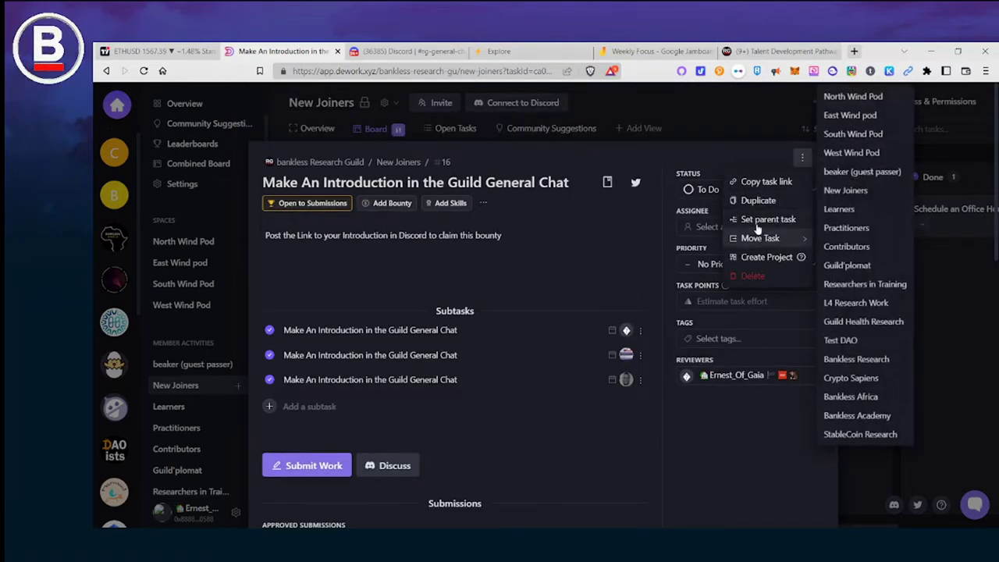
left_click(754, 182)
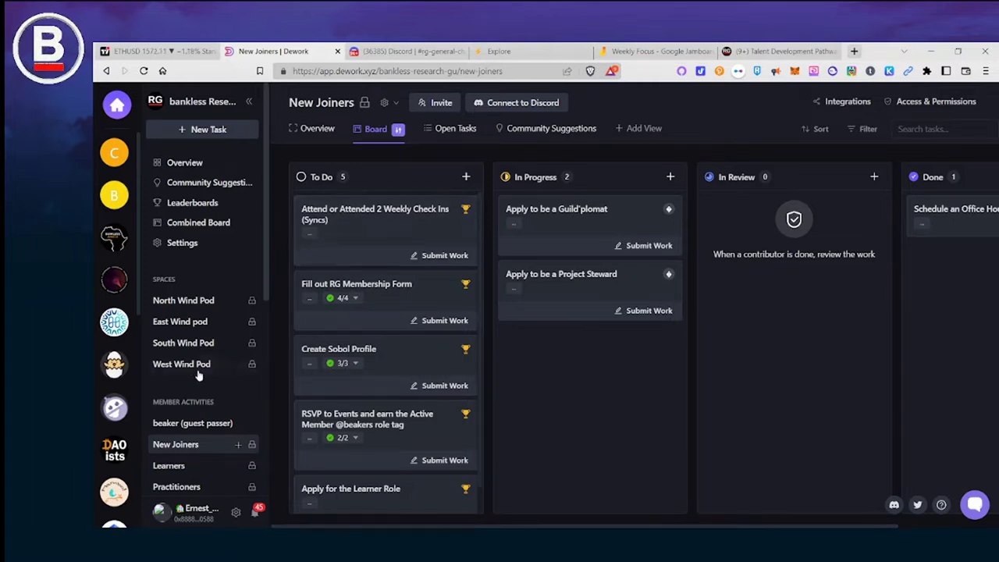
- Switch to the beaker (guest passer) board to confirm the moved introduction task is listed
scroll(196, 374, "down", 3)
scroll(397, 275, "down", 1)
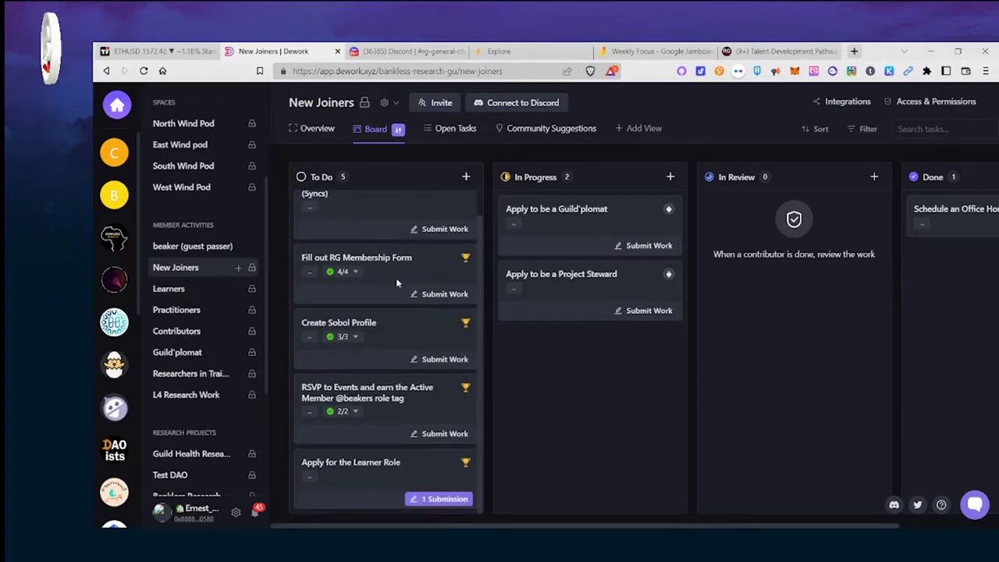
scroll(400, 276, "up", 1)
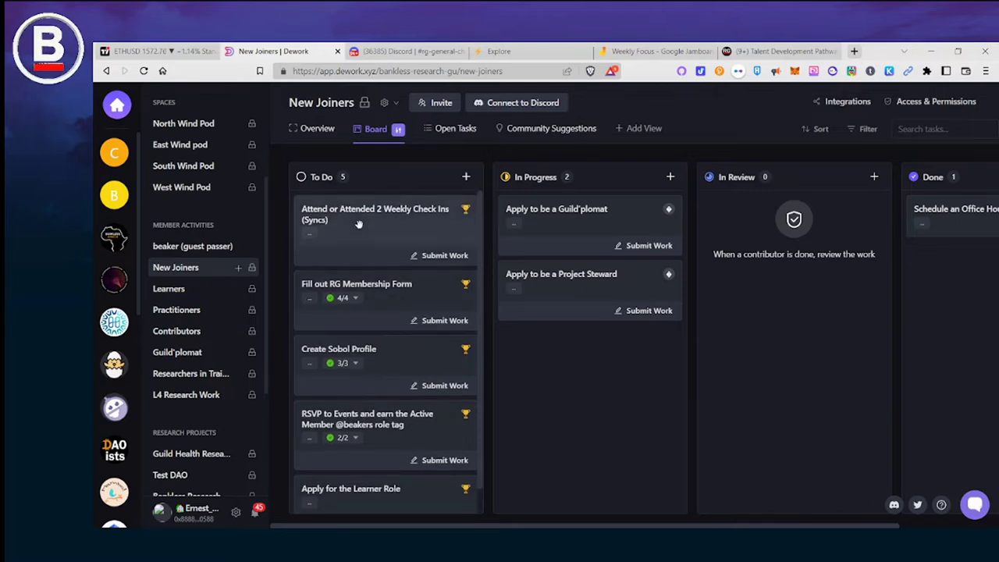
left_click(187, 248)
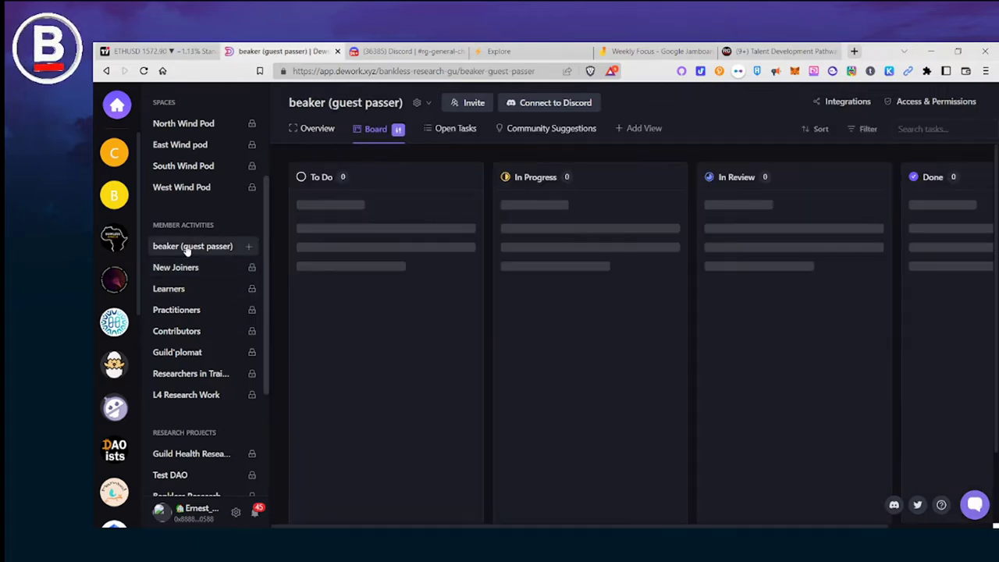